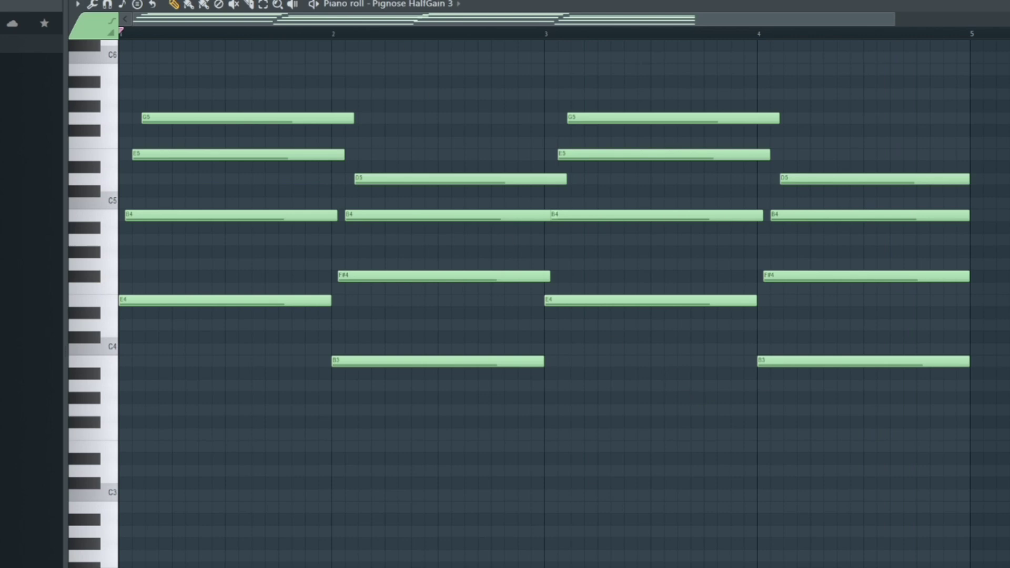
# - Select the first two chords of the Pignose HalfGain 3 progression, followed by the two repeated chords in bars 3 and 4
pyautogui.click(267, 5)
pyautogui.moveTo(238, 89); pyautogui.dragTo(240, 424)
pyautogui.moveTo(423, 112); pyautogui.dragTo(420, 453)
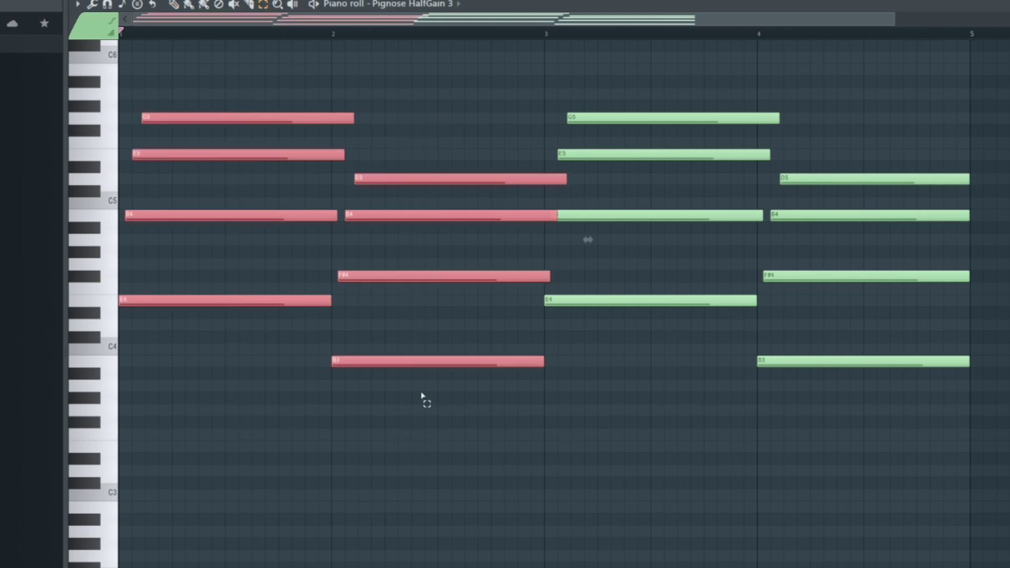
pyautogui.moveTo(689, 1); pyautogui.dragTo(612, 541)
pyautogui.moveTo(1006, 57); pyautogui.dragTo(928, 563)
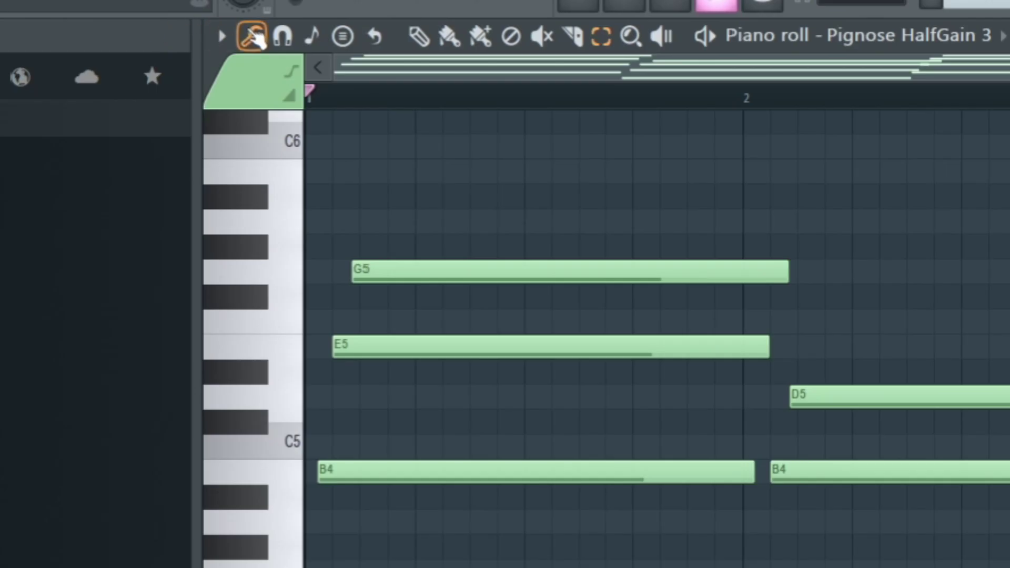
# - Open the Strum tool for the Pignose HalfGain 3 chords
pyautogui.click(158, 24)
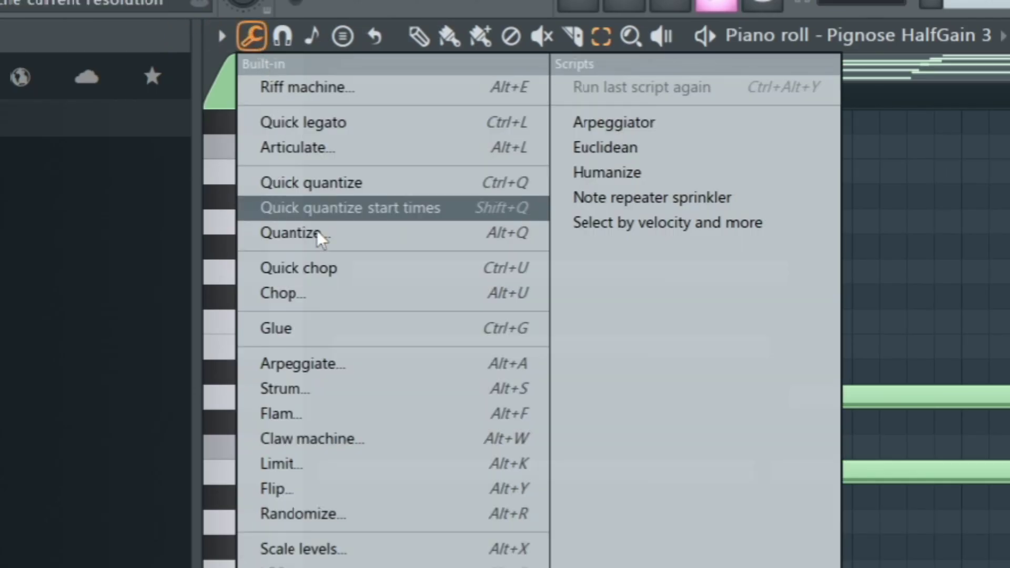
pyautogui.click(272, 399)
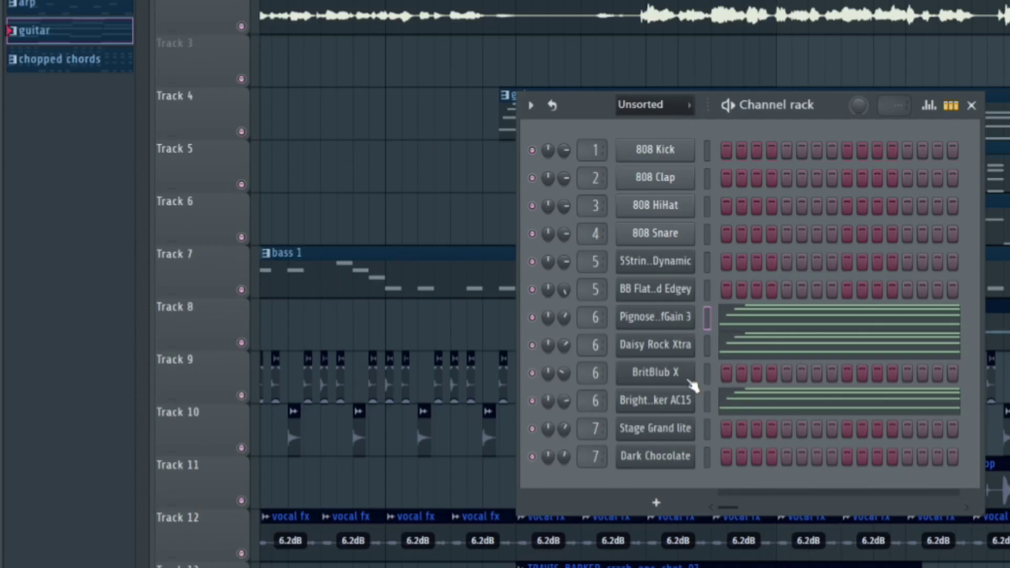
# - View the FLEX presets used by the Daisy Rock Xtra and Brighter Humbucker AC15 guitar channels
pyautogui.click(673, 326)
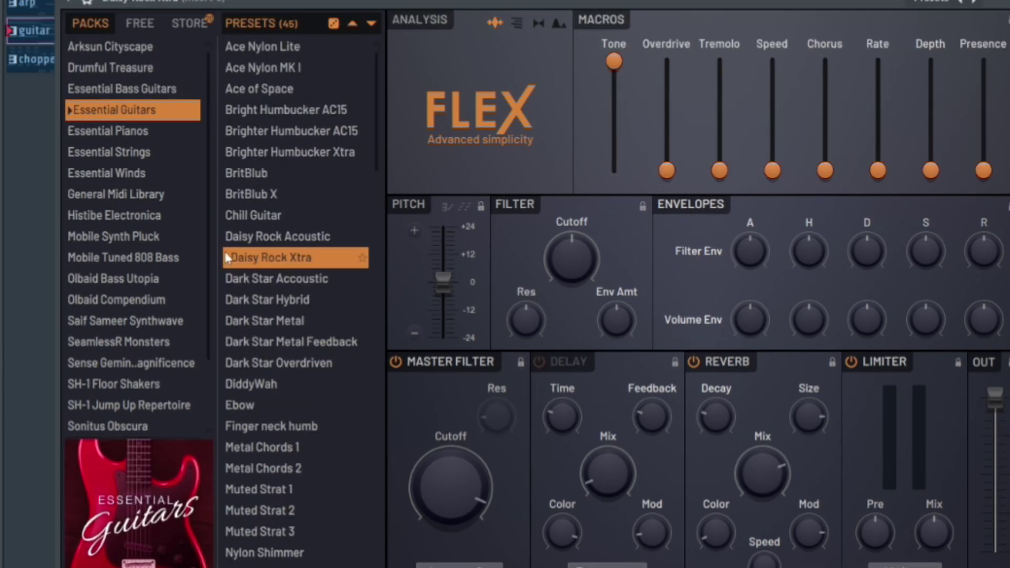
pyautogui.click(242, 131)
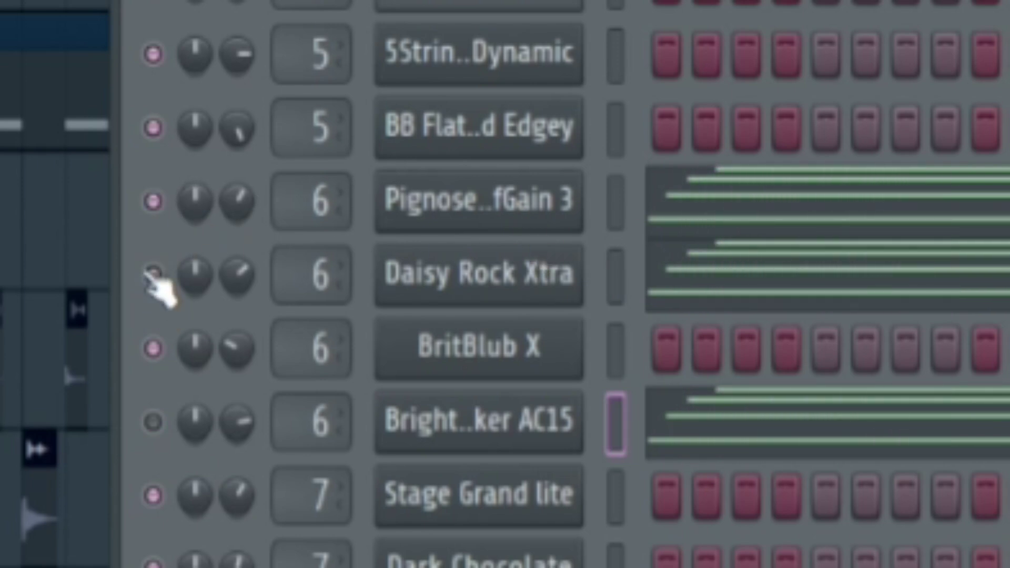
# - Mute and unmute the Pignose HalfGain 3, Daisy Rock Xtra and Brighter Humbucker AC15 channels to compare the guitar layers
pyautogui.click(146, 273)
pyautogui.click(150, 205)
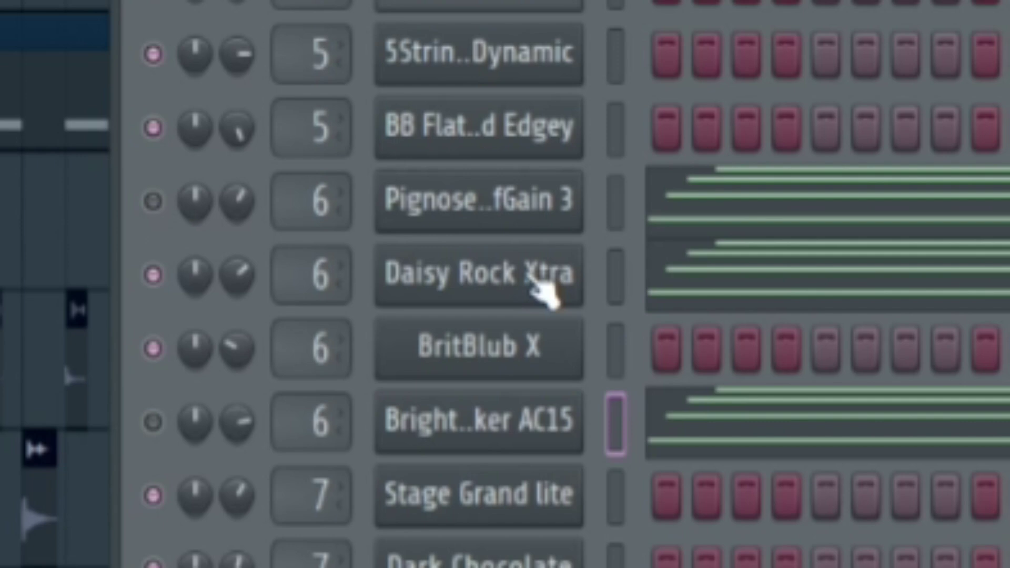
pyautogui.click(153, 421)
pyautogui.click(150, 274)
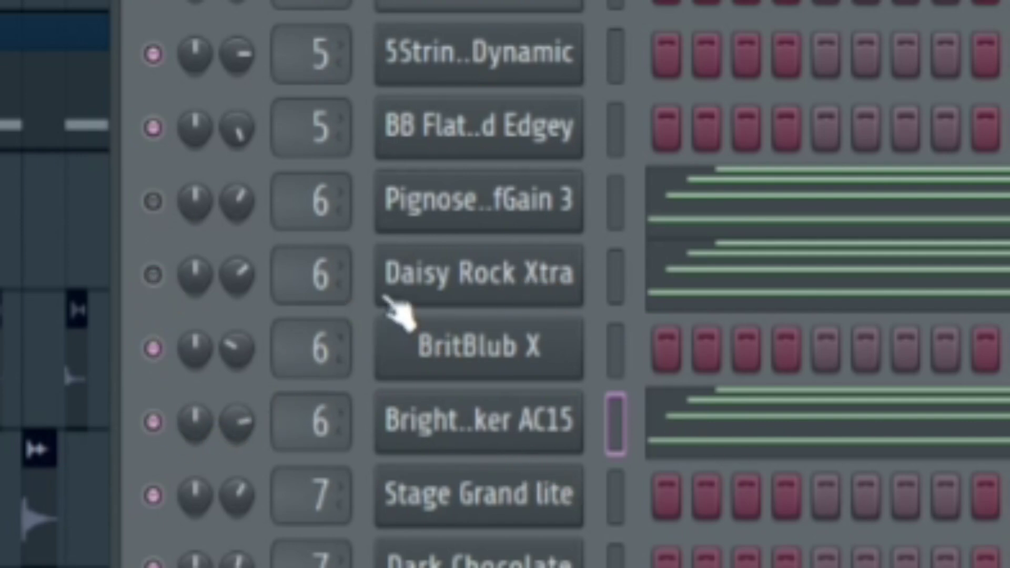
pyautogui.click(143, 267)
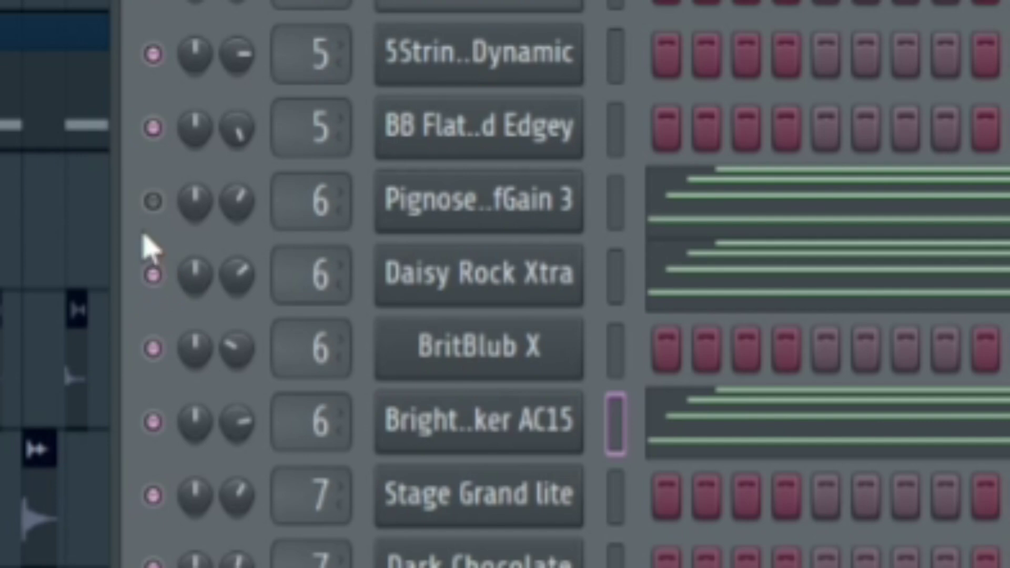
pyautogui.click(145, 226)
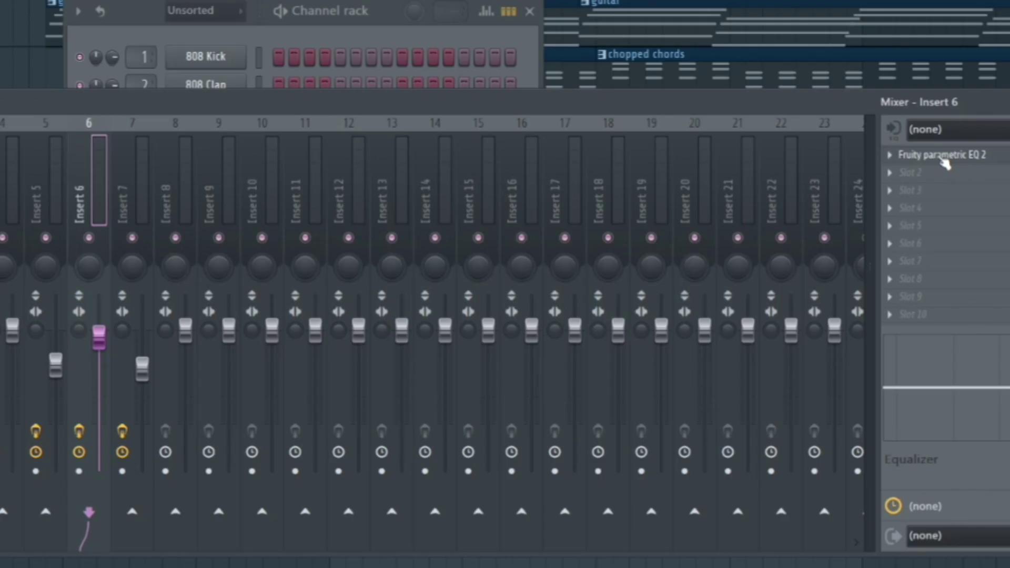
# - Open the Fruity parametric EQ 2 on mixer Insert 6 and move its window into view
pyautogui.click(941, 155)
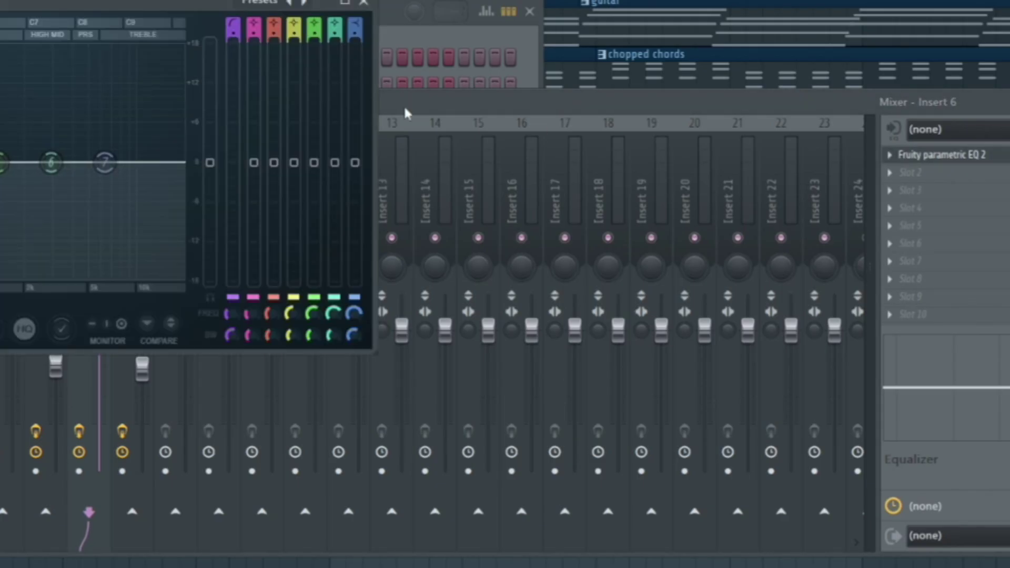
pyautogui.moveTo(1, 6); pyautogui.dragTo(420, 81)
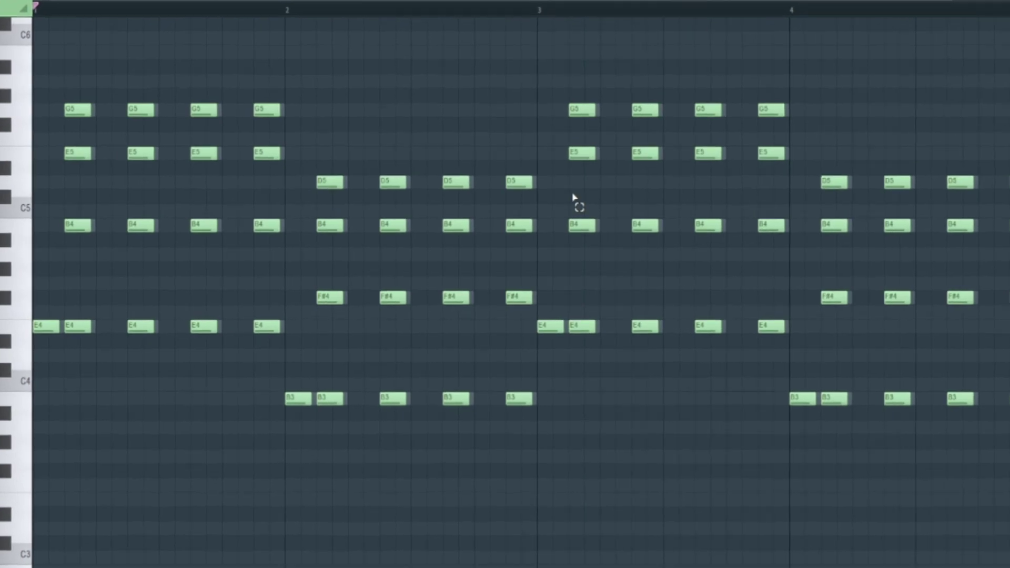
# - Select the chopped chord notes in bar 1 of the piano pattern, then clear the selection
pyautogui.moveTo(306, 31); pyautogui.dragTo(58, 408)
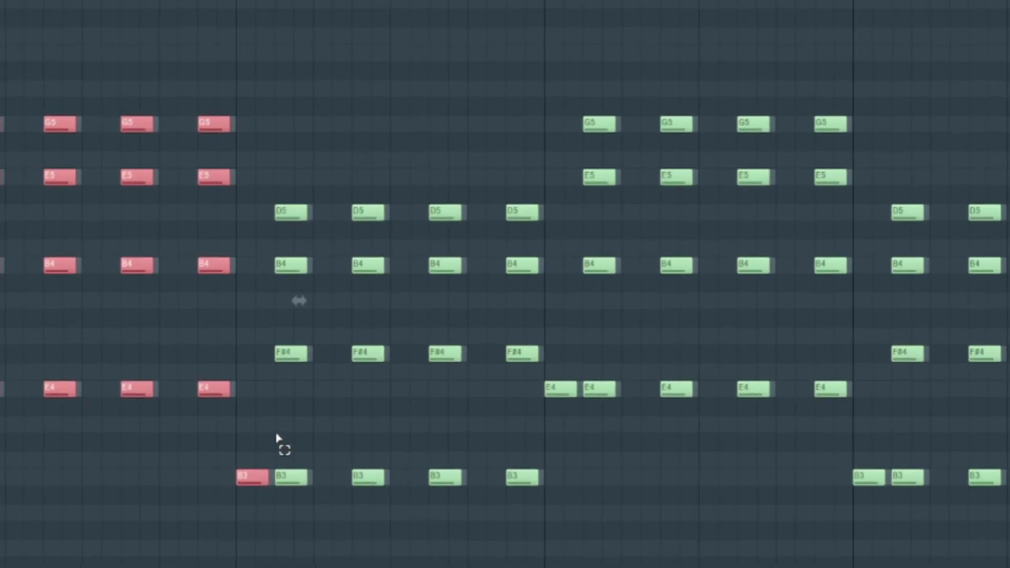
pyautogui.click(520, 429)
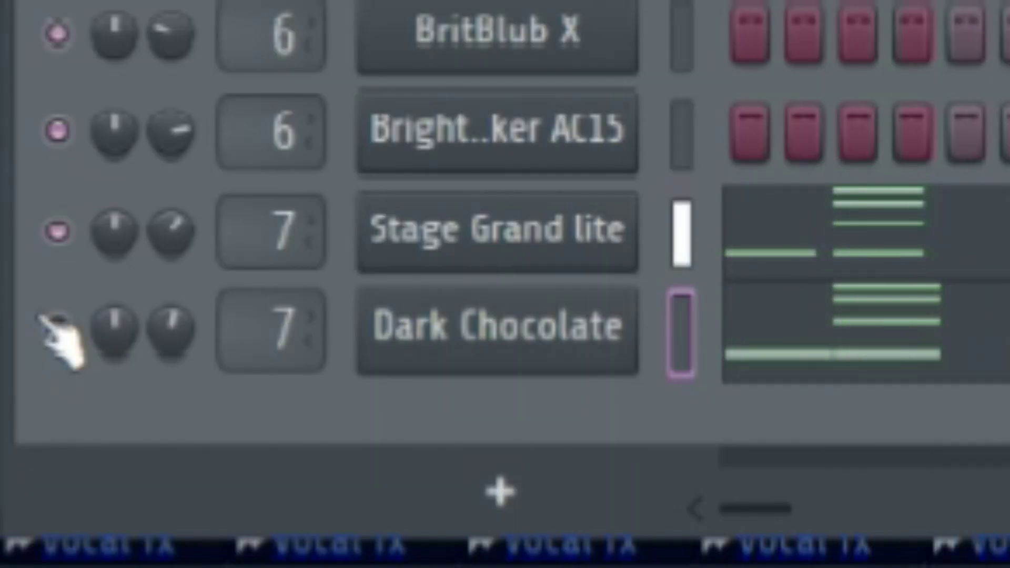
# - Mute and unmute the Stage Grand lite channel to compare the piano layers, and examine Insert 7's Fruity parametric EQ 2
pyautogui.click(56, 231)
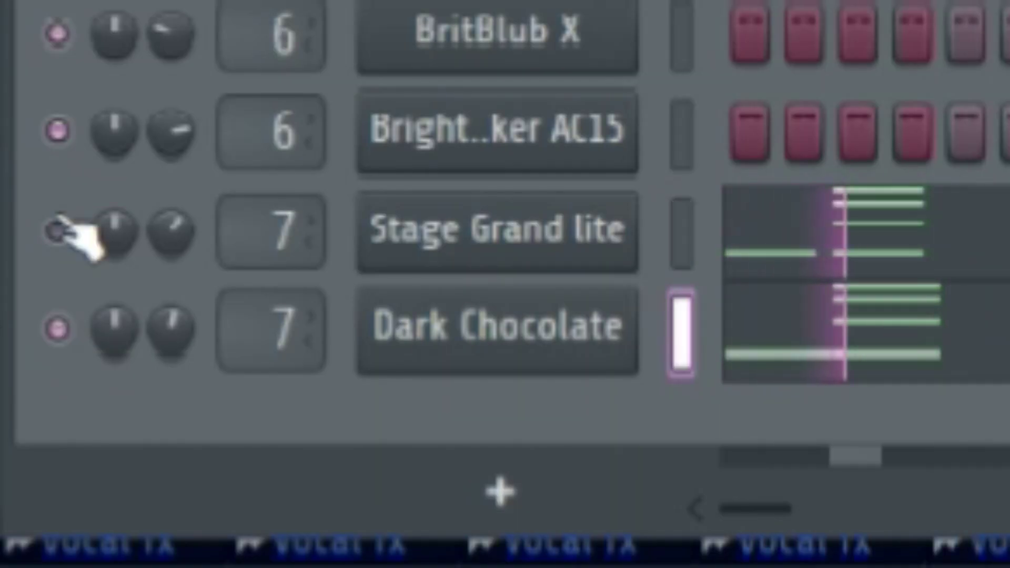
pyautogui.click(56, 231)
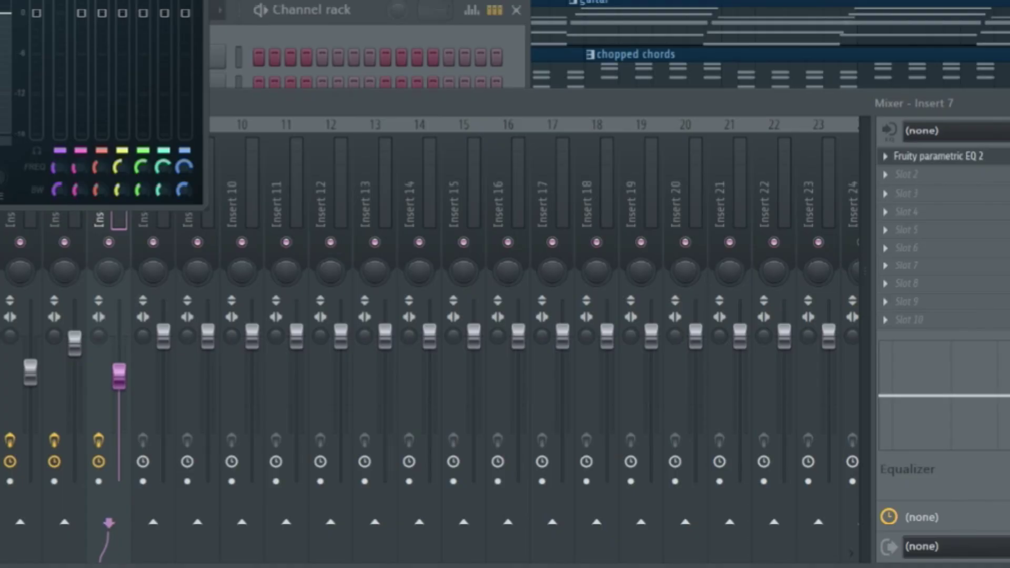
pyautogui.moveTo(0, 0); pyautogui.dragTo(226, 22)
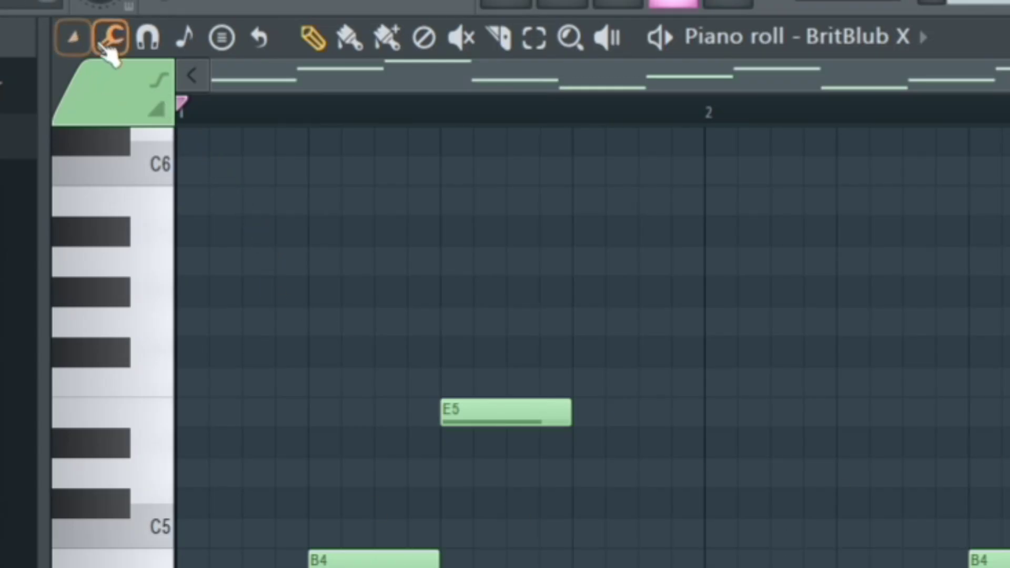
# - Show the piano roll's editing tools for the BritBlub X arpeggio and play the pattern
pyautogui.click(109, 38)
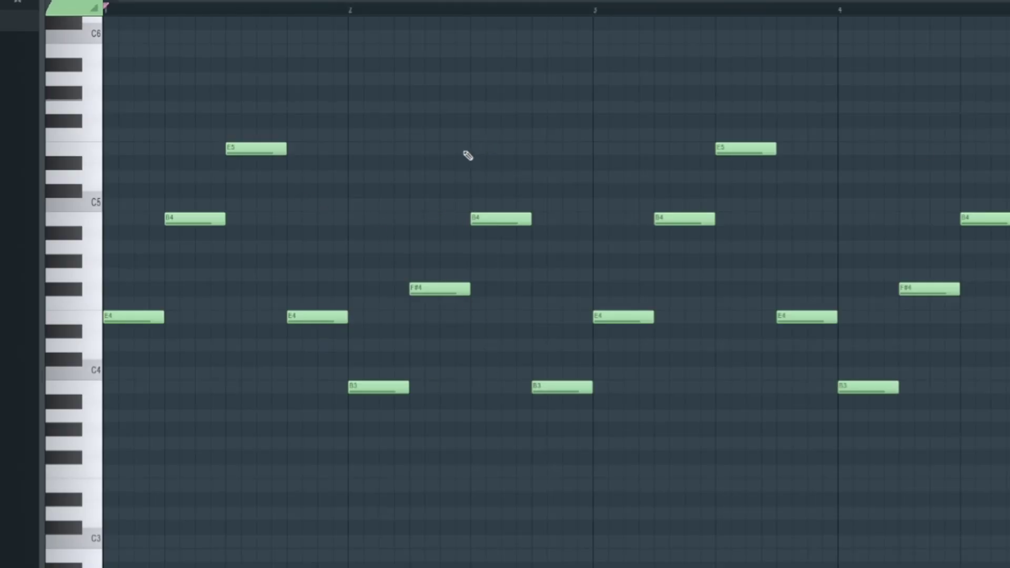
pyautogui.press('space')
pyautogui.scroll(2, 374, 192)
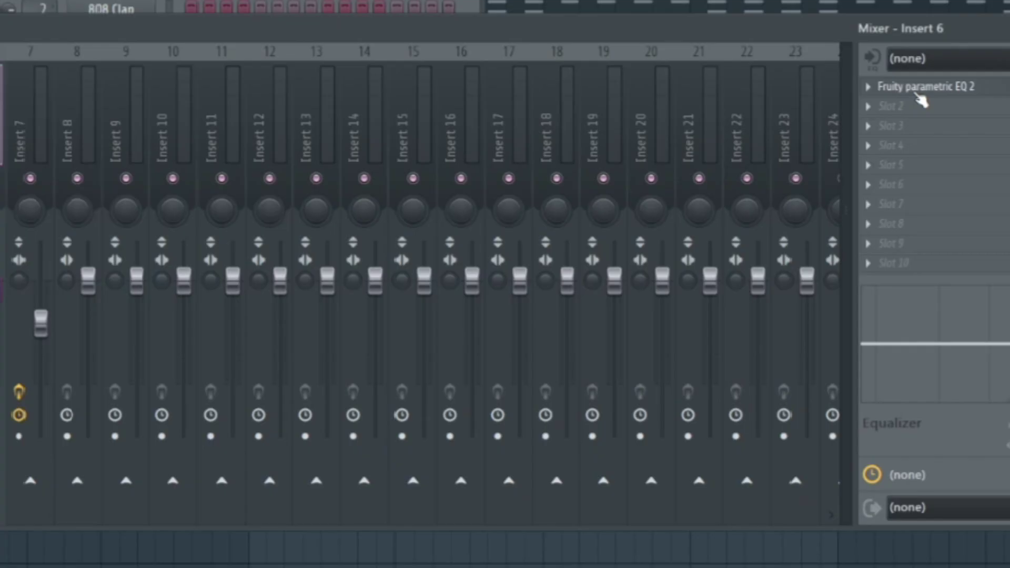
# - Open the Fruity parametric EQ 2 on the arpeggio's mixer Insert 6 and reposition its window
pyautogui.click(917, 92)
pyautogui.moveTo(358, 6); pyautogui.dragTo(287, 72)
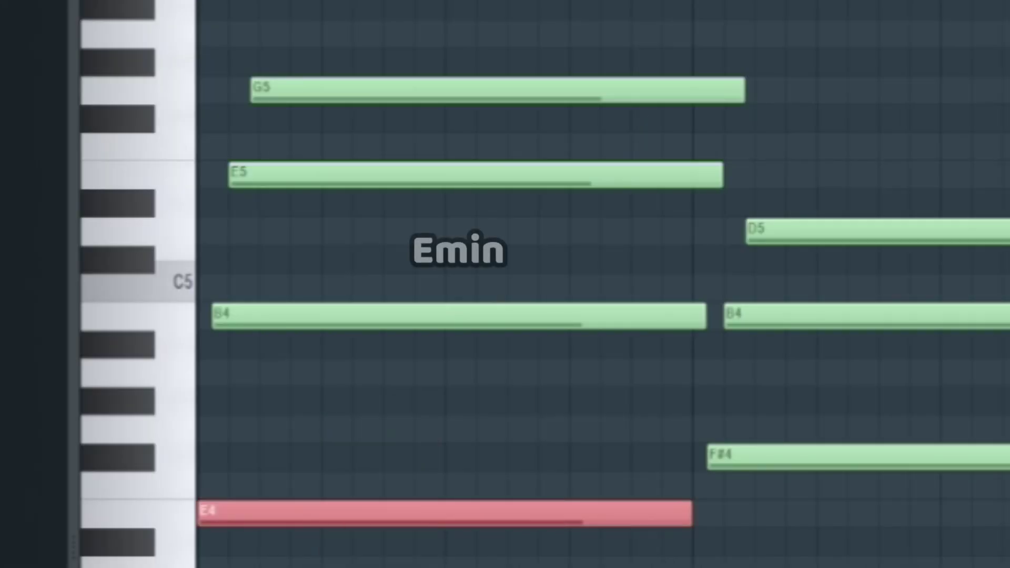
# - Select the E4 root of the E minor chord and the B3 root of the B minor chord in turn
pyautogui.moveTo(364, 415); pyautogui.dragTo(400, 550)
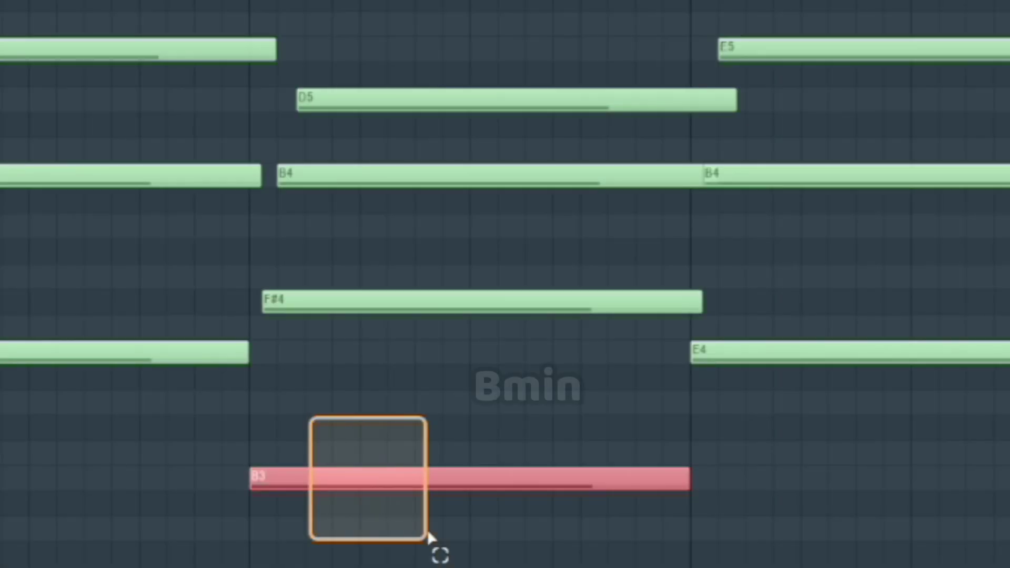
pyautogui.moveTo(427, 531); pyautogui.dragTo(427, 532)
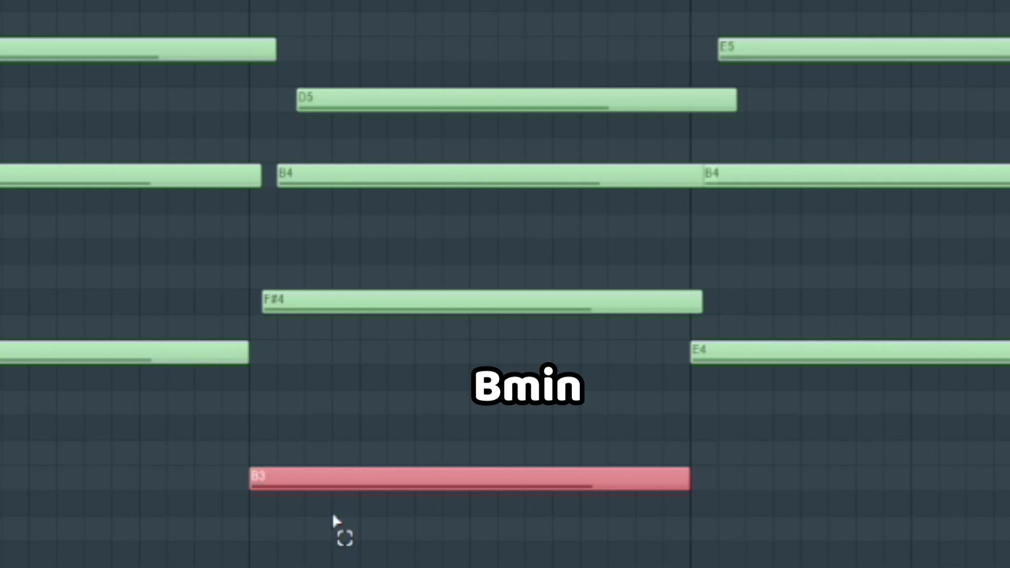
pyautogui.moveTo(334, 468); pyautogui.dragTo(407, 541)
pyautogui.moveTo(0, 266); pyautogui.dragTo(84, 514)
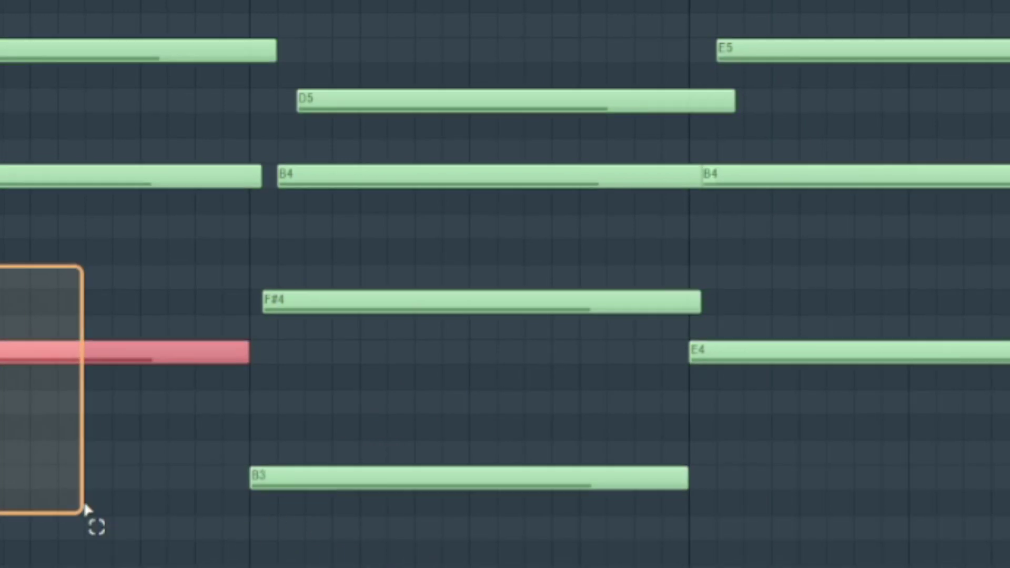
pyautogui.moveTo(343, 406); pyautogui.dragTo(415, 563)
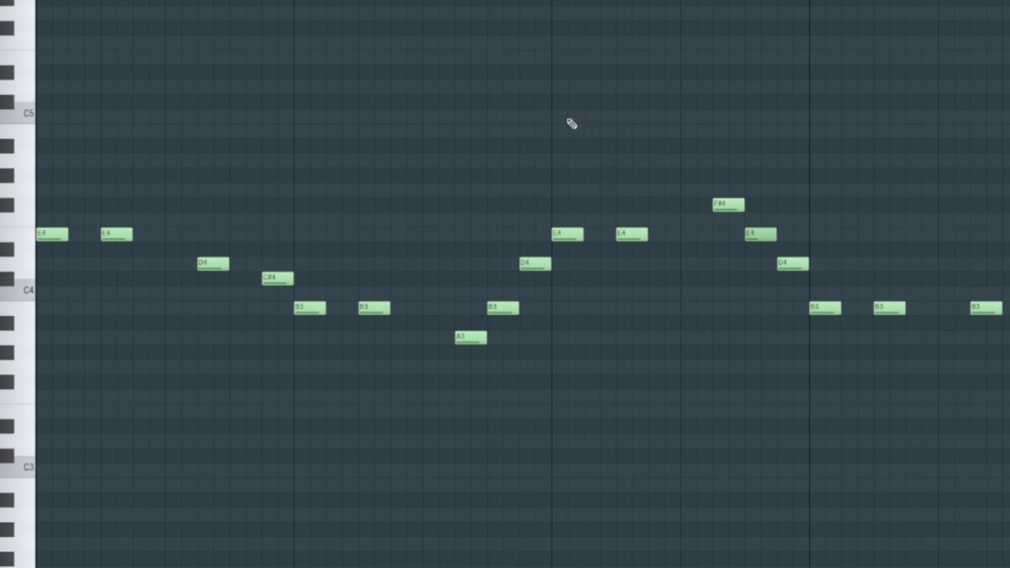
# - Play the bass pattern and select its paired E4 notes in bar 1 and paired B3 notes in bar 2
pyautogui.press('space')
pyautogui.scroll(-3, 473, 222)
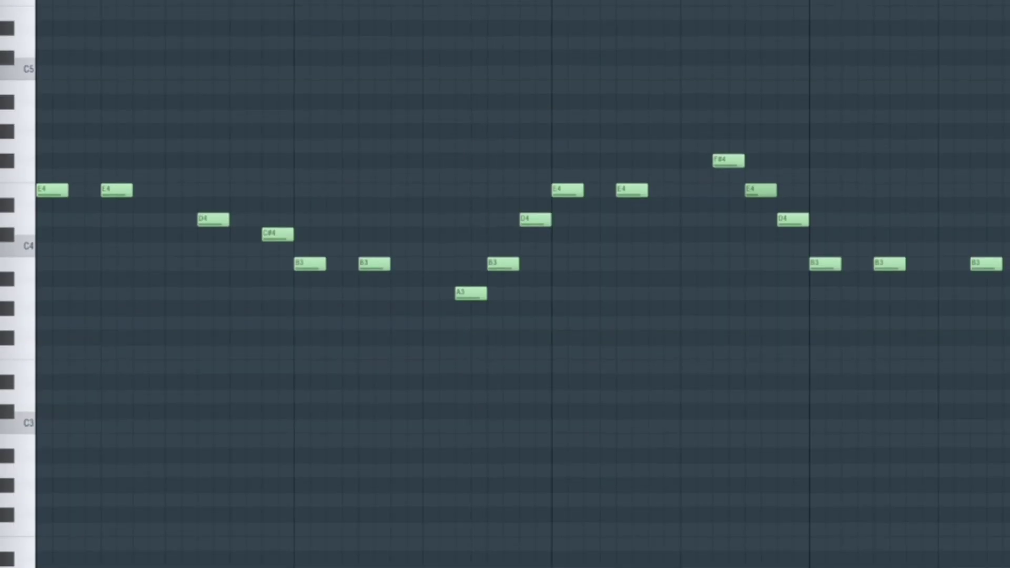
pyautogui.moveTo(204, 127); pyautogui.dragTo(30, 202)
pyautogui.moveTo(428, 259); pyautogui.dragTo(300, 283)
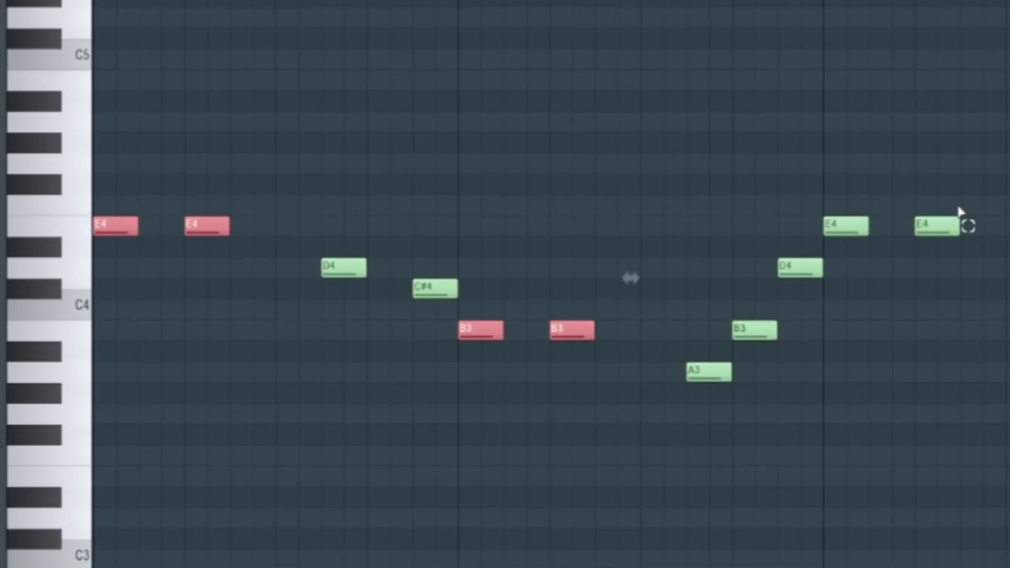
pyautogui.hotkey('ctrl', 'b')
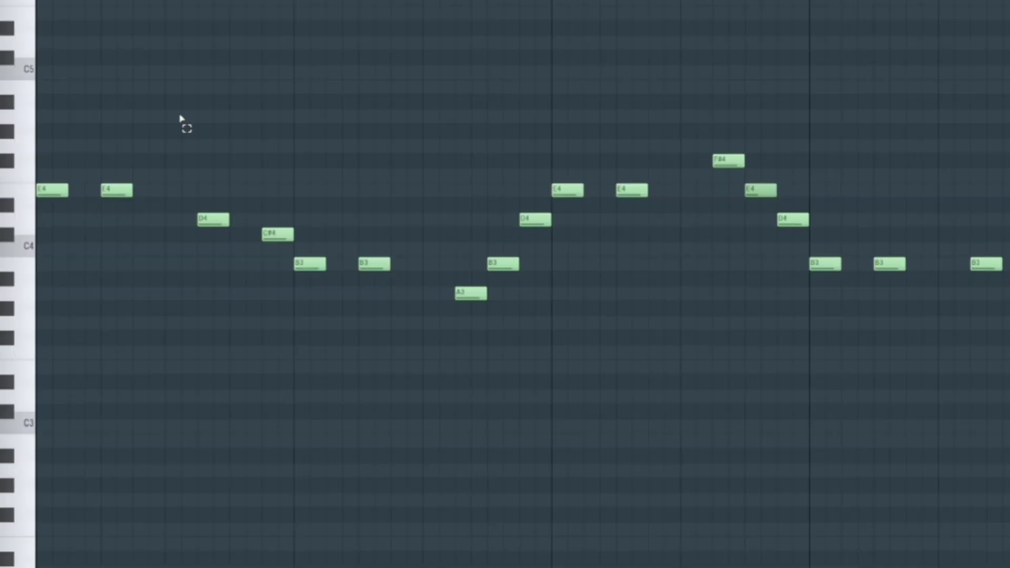
# - Select the bass notes group by group: the E4 pair, D4 and C#4, the B3 pair, A3 and B3, and the D4 before bar 3
pyautogui.moveTo(161, 174); pyautogui.dragTo(66, 215)
pyautogui.moveTo(326, 198); pyautogui.dragTo(204, 243)
pyautogui.moveTo(403, 232); pyautogui.dragTo(299, 293)
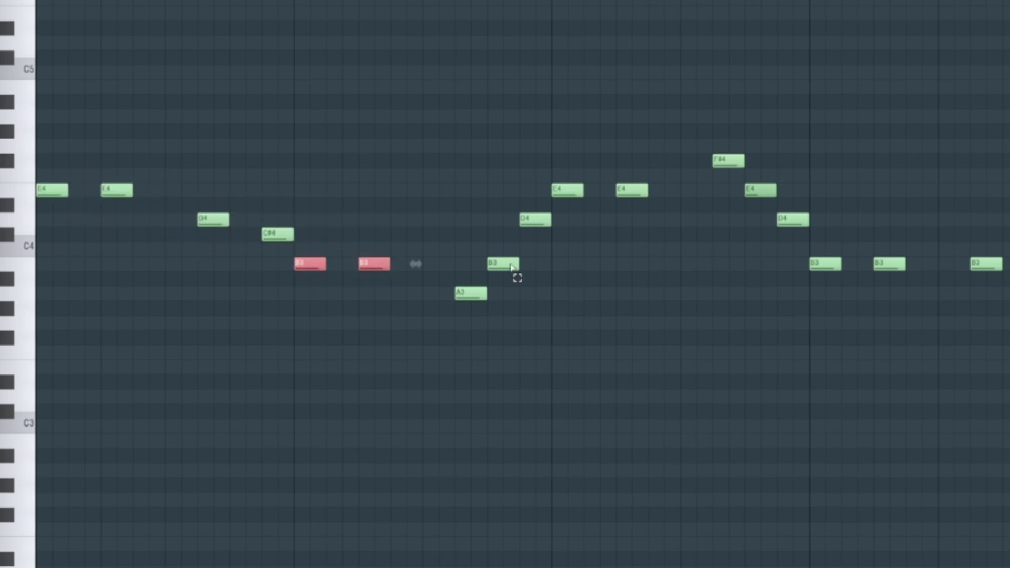
pyautogui.moveTo(532, 244); pyautogui.dragTo(471, 313)
pyautogui.moveTo(547, 186); pyautogui.dragTo(518, 236)
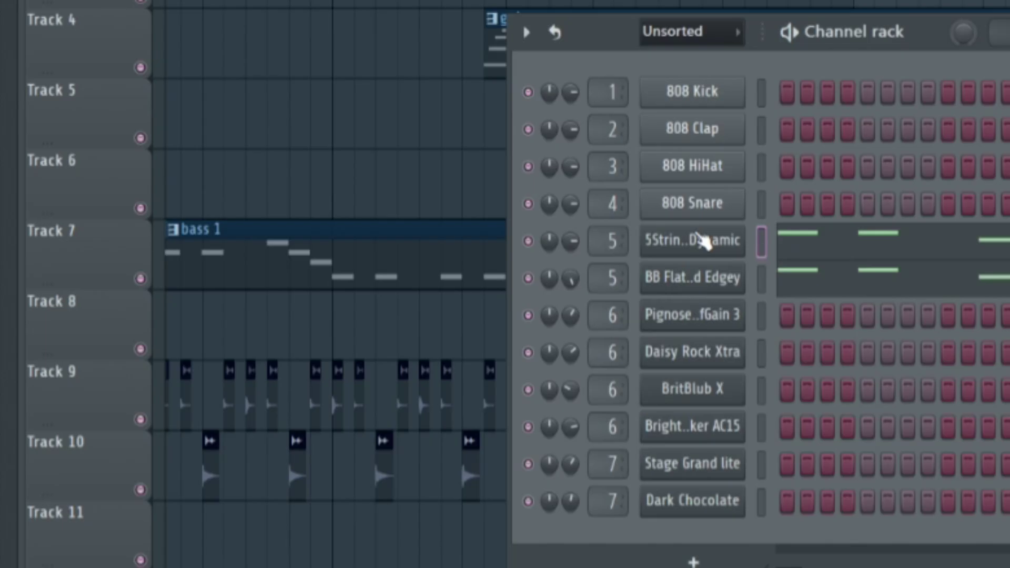
# - View the FLEX presets used by the 5String BopBass Dynamic and BB FlatWound Edgey bass channels
pyautogui.click(701, 237)
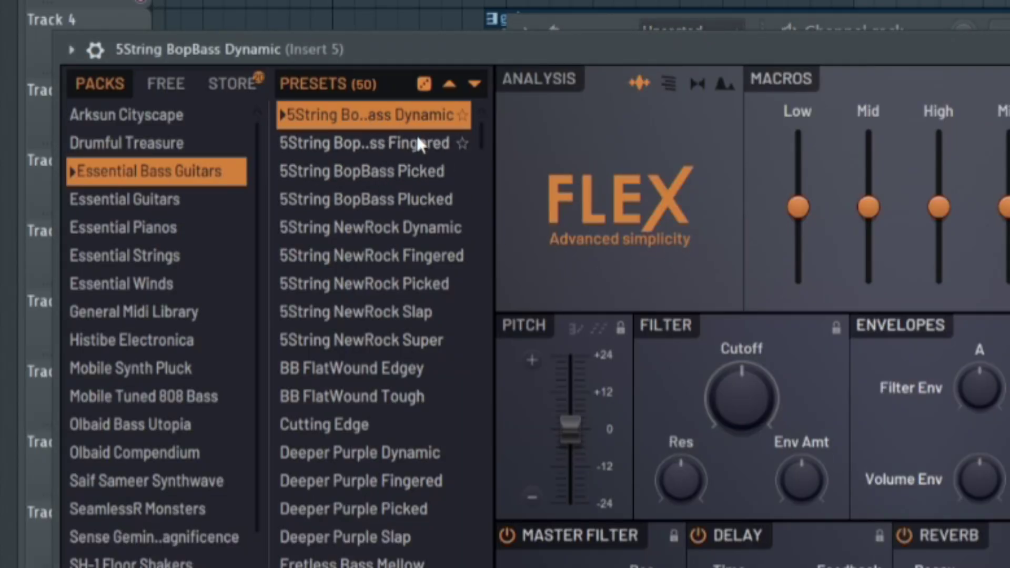
pyautogui.click(349, 412)
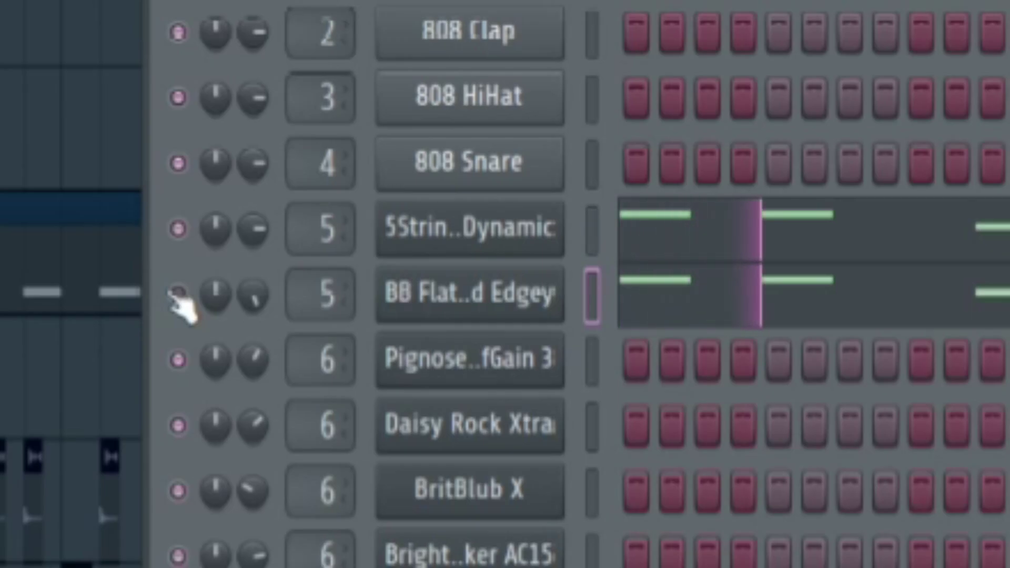
# - Mute and unmute the 5String BopBass Dynamic channel to compare the bass layers, and examine Fruity Blood Overdrive on Insert 5
pyautogui.click(178, 230)
pyautogui.click(178, 229)
pyautogui.press('space')
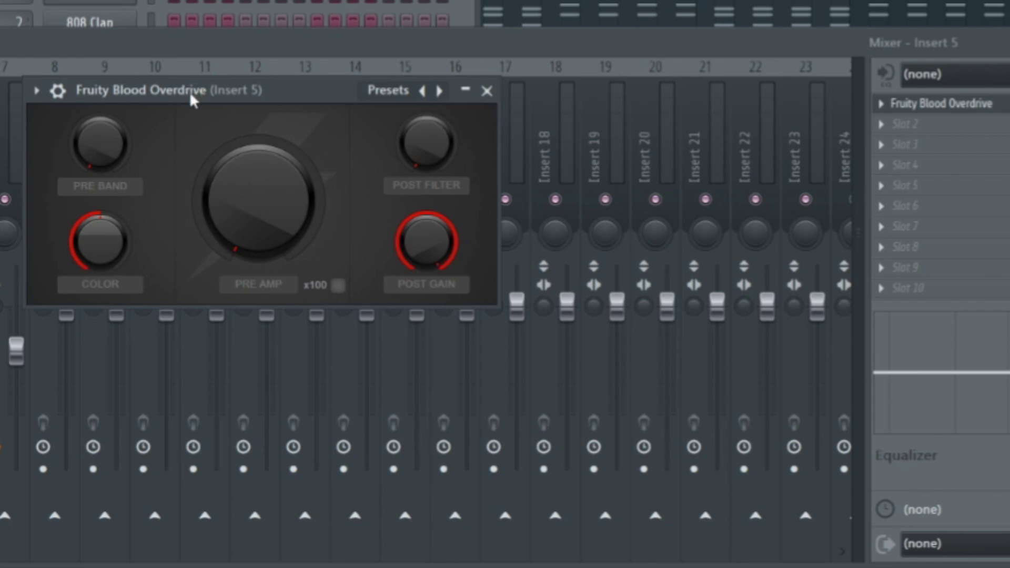
pyautogui.moveTo(190, 95); pyautogui.dragTo(168, 119)
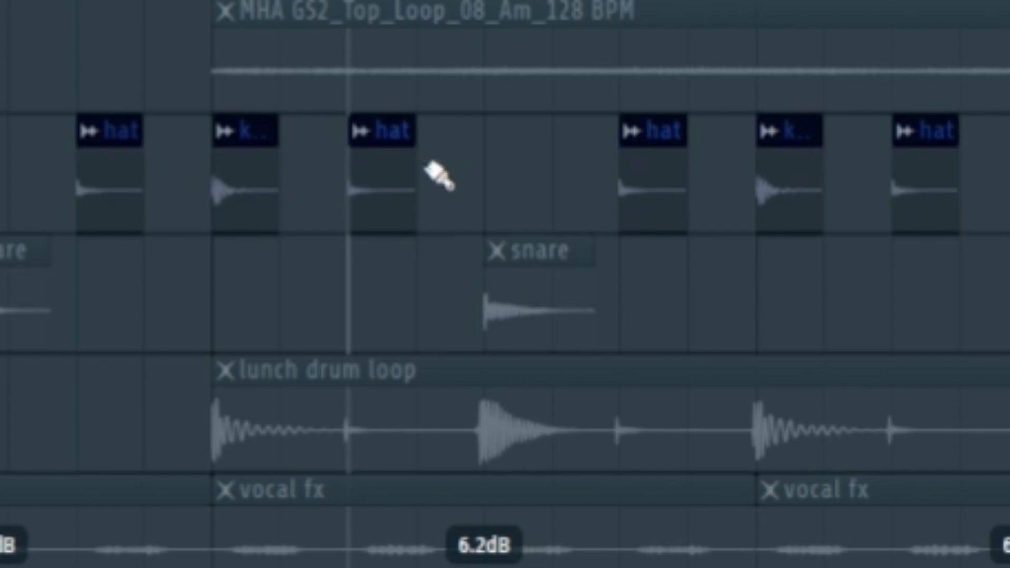
# - Play the kick and hat track in the playlist, then play it together with the snare track
pyautogui.press('space')
pyautogui.press('space')
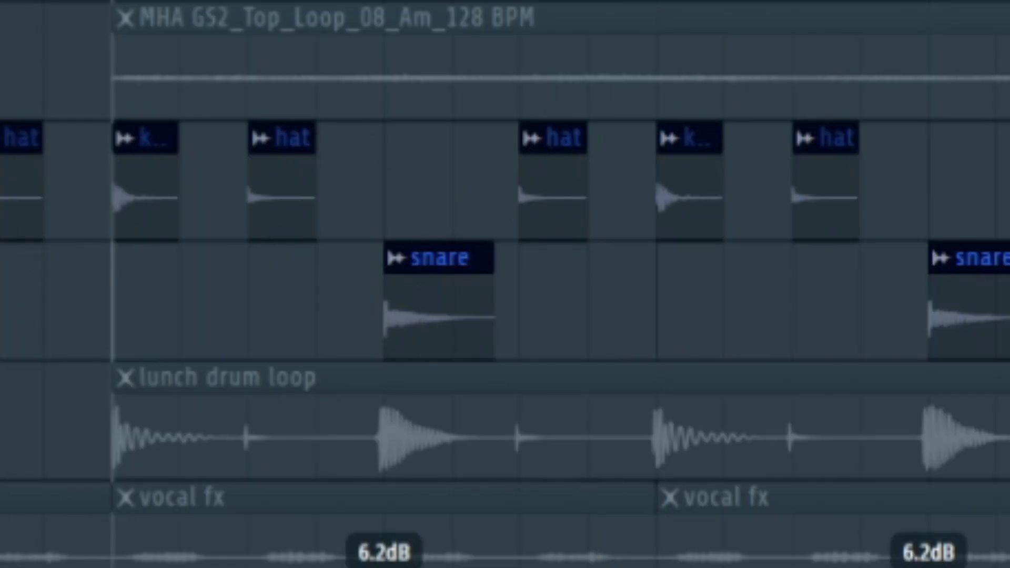
pyautogui.press('space')
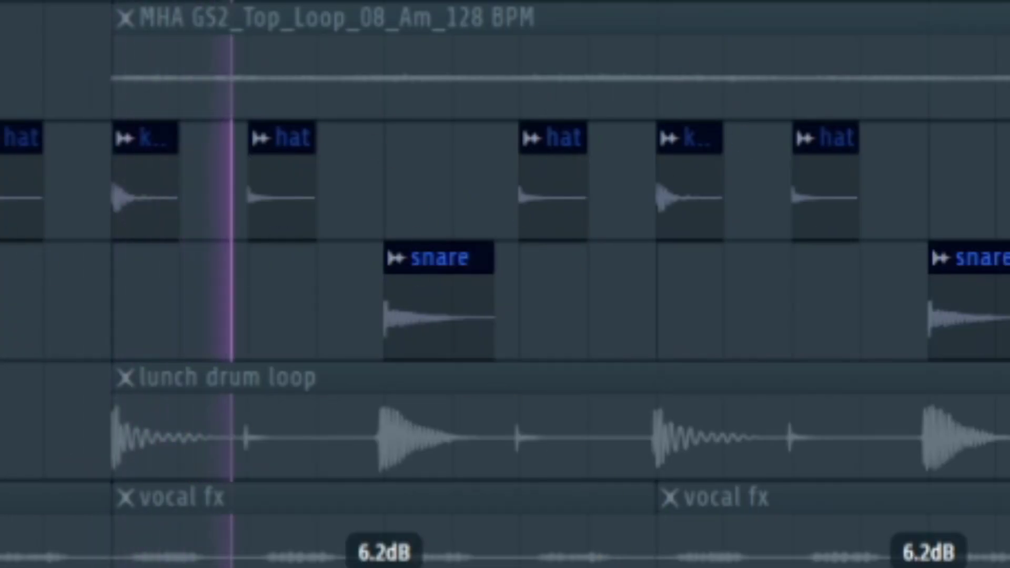
# - Play the lunch drum loop and TRAVIS_BARKER_crash_one_shot_07 tracks in isolation, then all the drum tracks together
pyautogui.press('space')
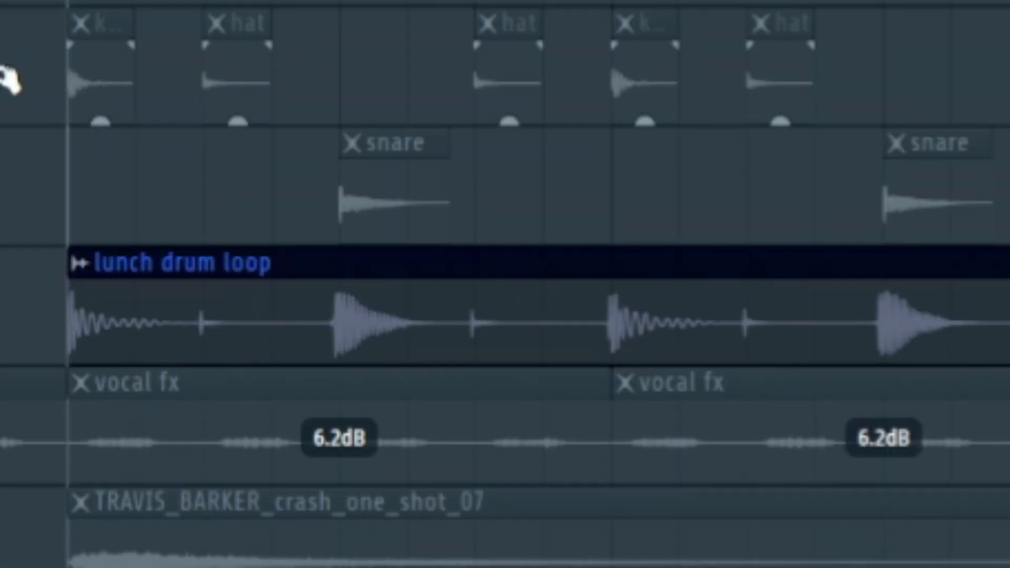
pyautogui.press('space')
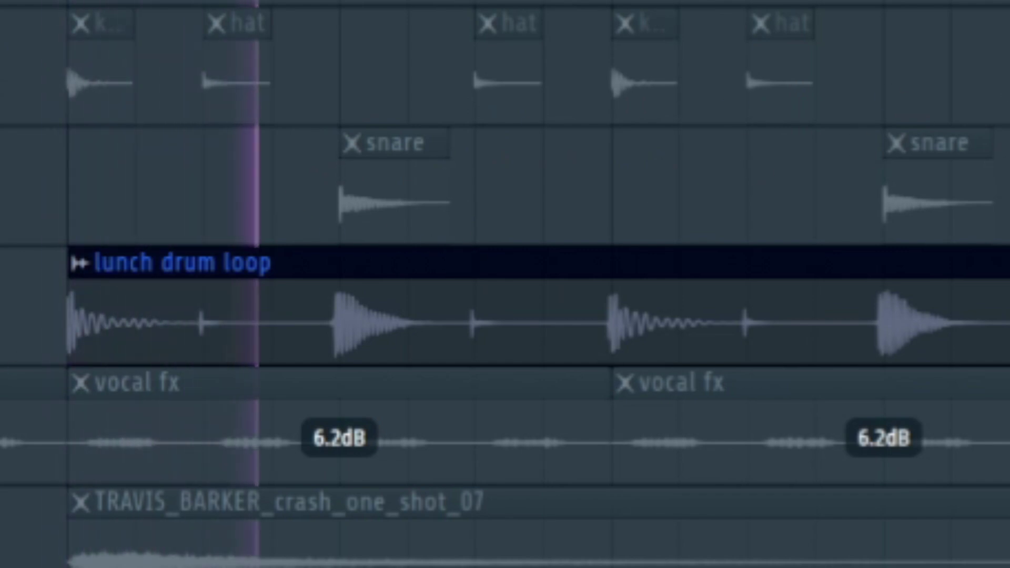
pyautogui.press('space')
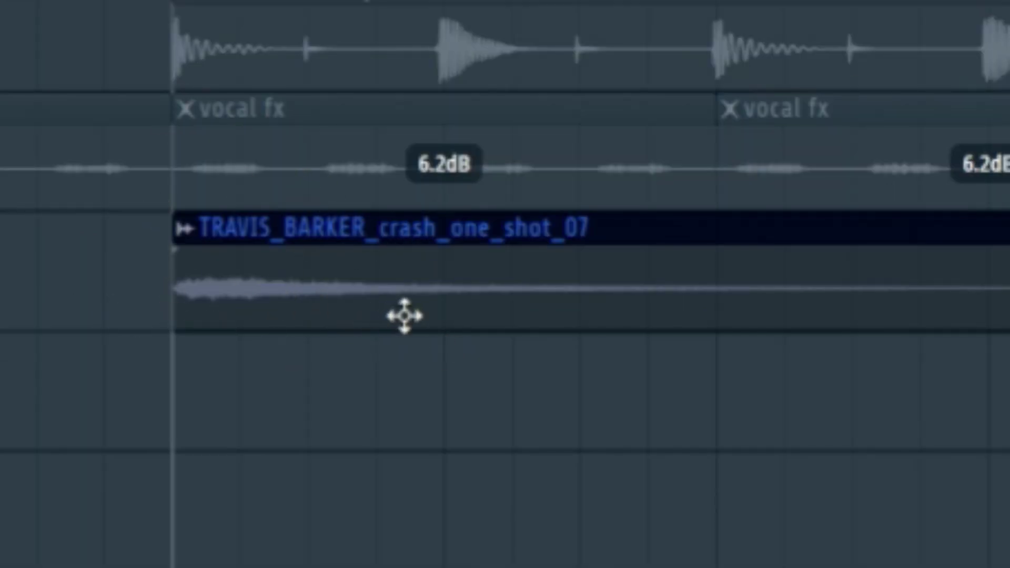
pyautogui.press('space')
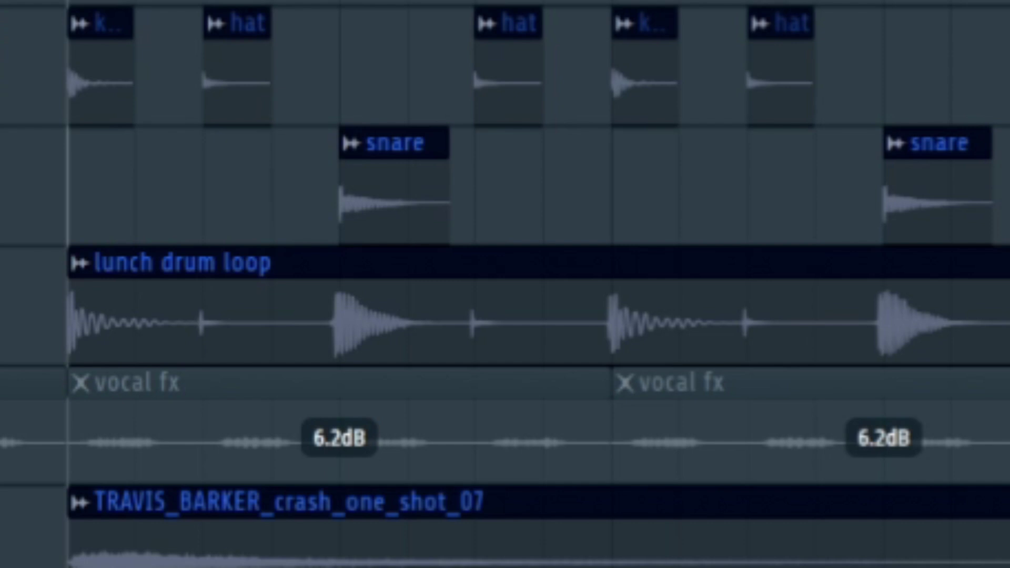
pyautogui.press('space')
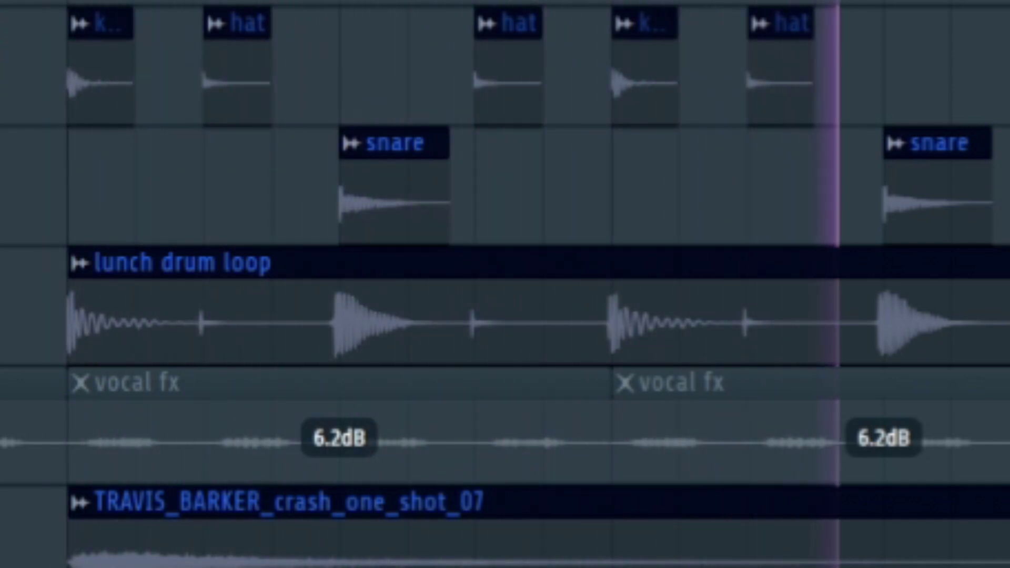
pyautogui.press('space')
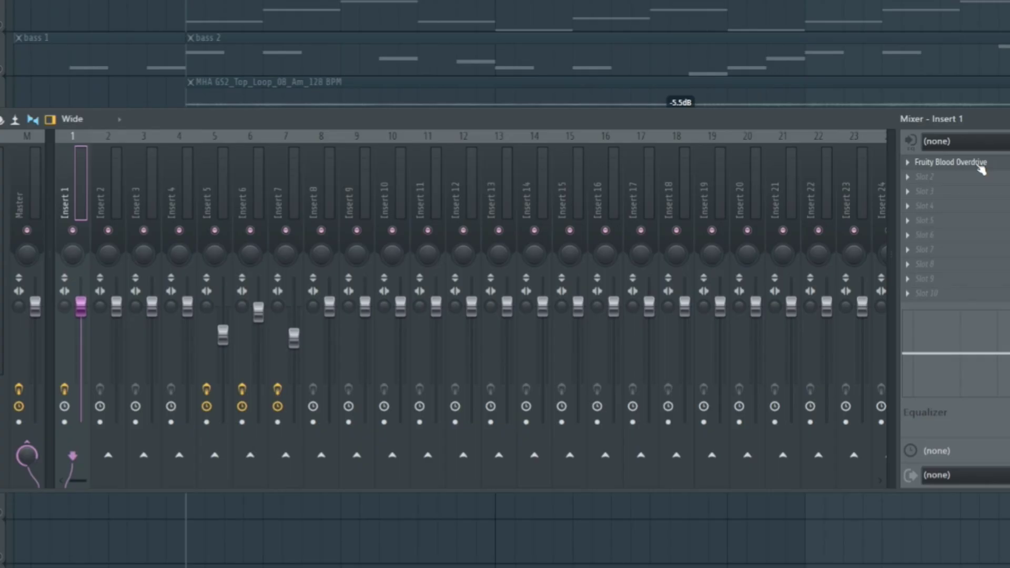
# - Open Fruity Blood Overdrive on mixer Insert 1 and move its window into view to examine the settings
pyautogui.click(977, 163)
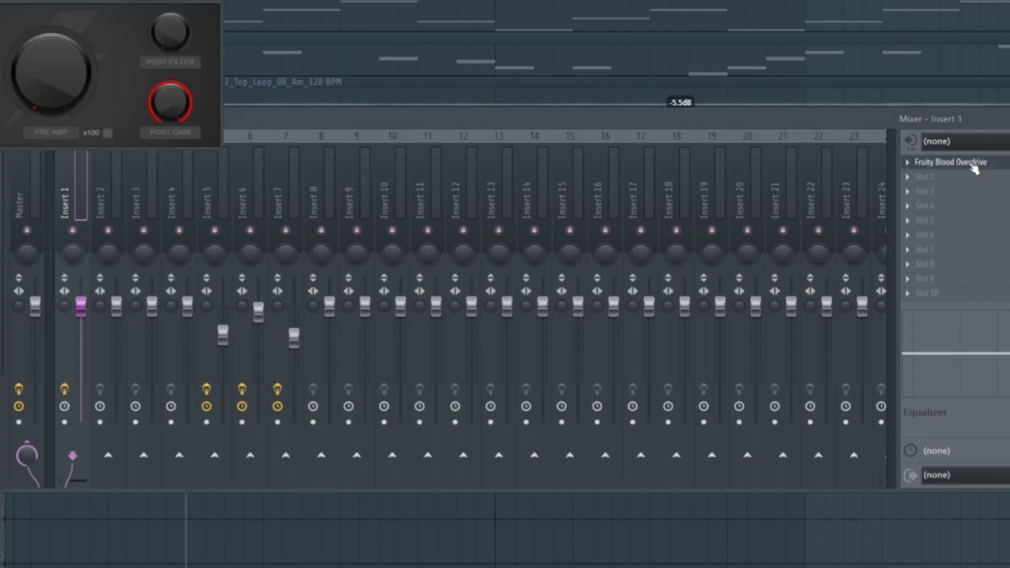
pyautogui.moveTo(117, 25); pyautogui.dragTo(310, 150)
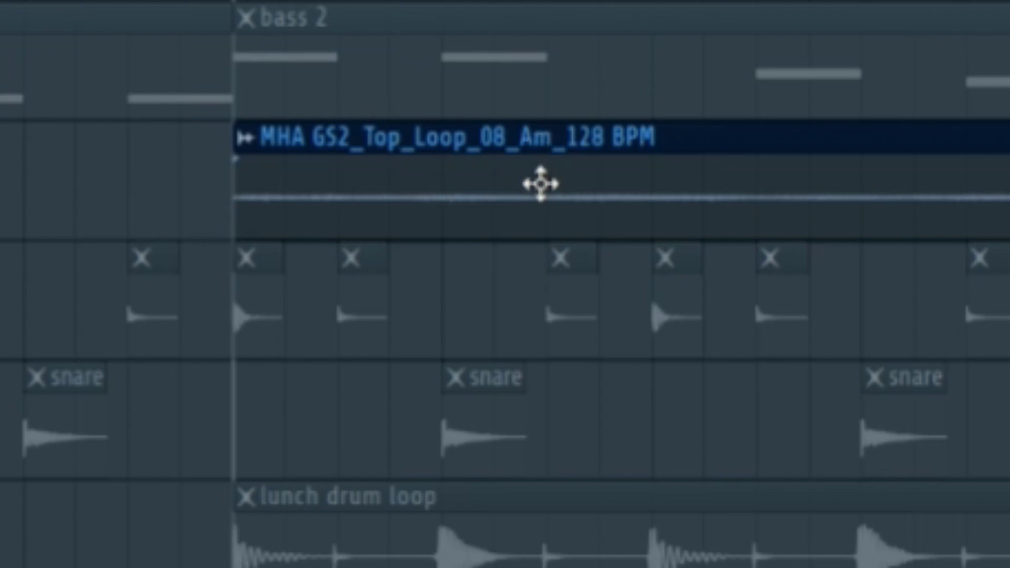
# - Play the vocal fx track on its own in the playlist
pyautogui.scroll(-3, 421, 183)
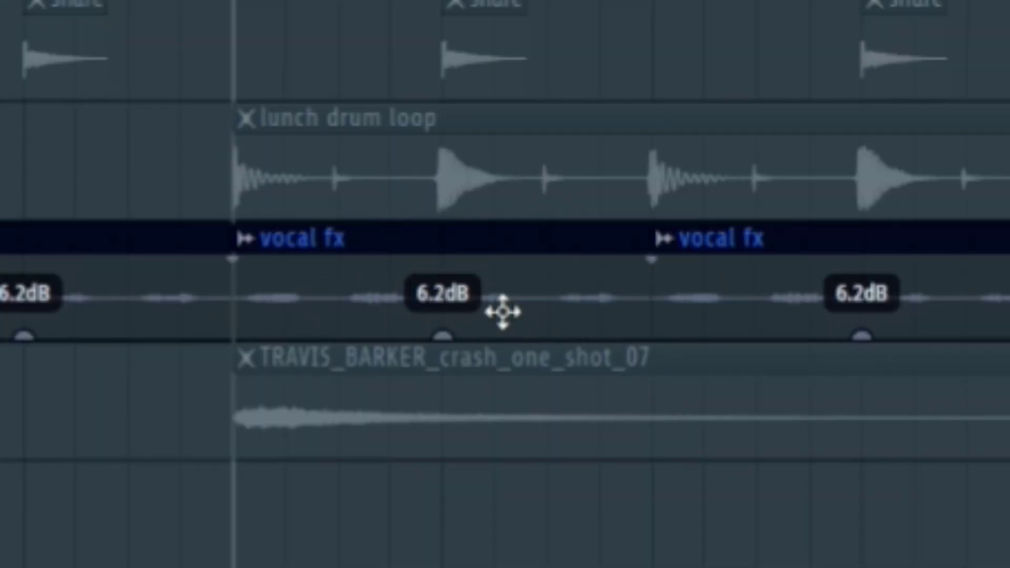
pyautogui.press('space')
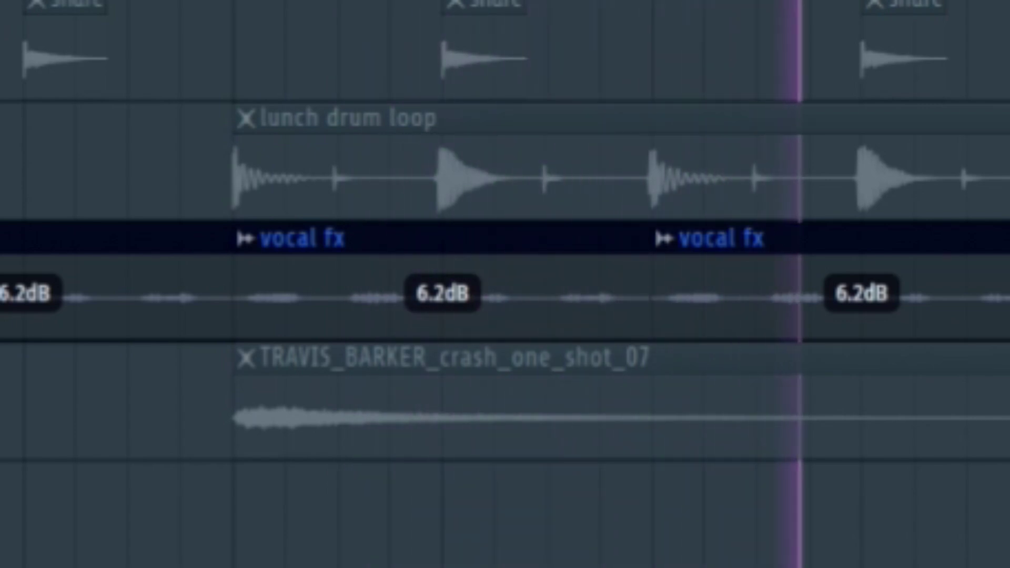
pyautogui.press('space')
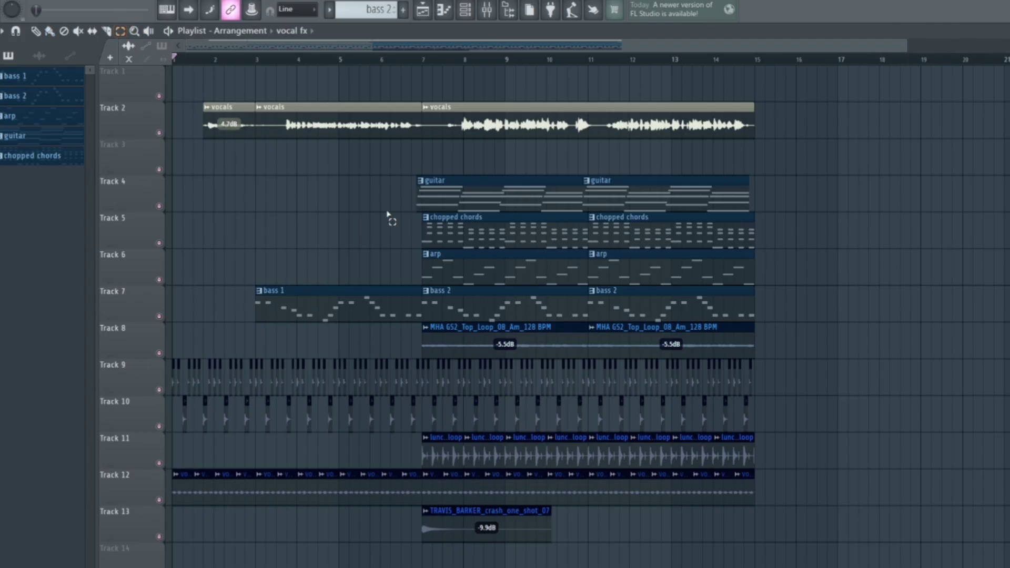
# - Select the intro clips before bar 7, then the clips of the full section from bar 7 onward, and clear the selection
pyautogui.moveTo(413, 74); pyautogui.dragTo(171, 511)
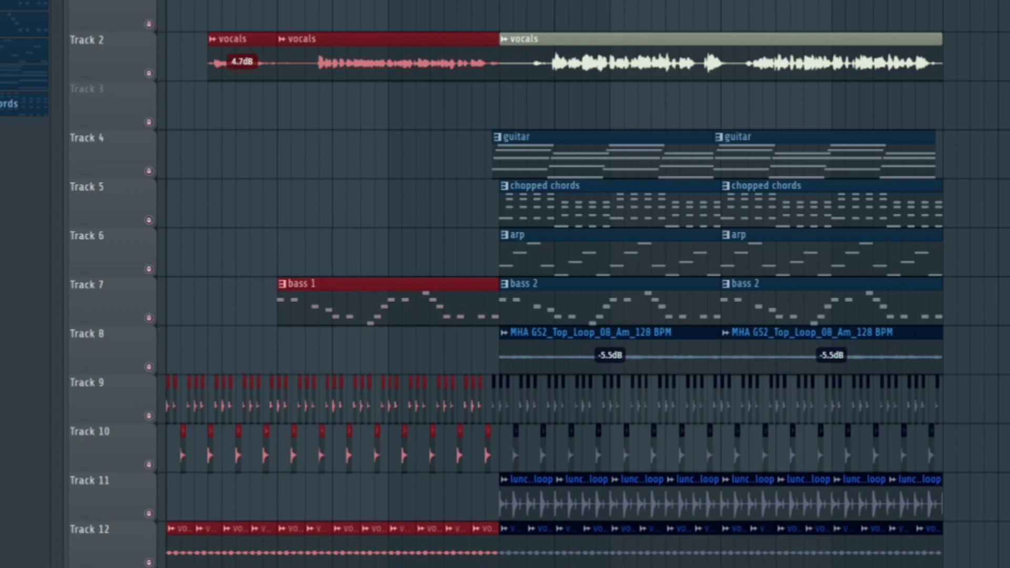
pyautogui.moveTo(535, 1); pyautogui.dragTo(1005, 564)
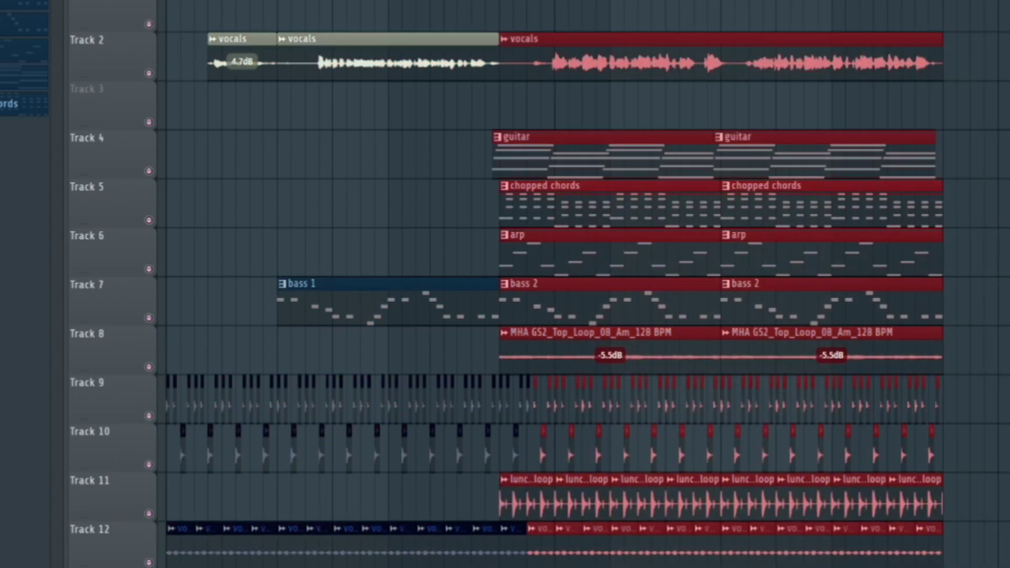
pyautogui.click(988, 564)
# - Select the opening kick, hat and snare clips, the first vocal fx clips and the bass 1 clip in turn, clearing each selection
pyautogui.moveTo(562, 88); pyautogui.dragTo(311, 306)
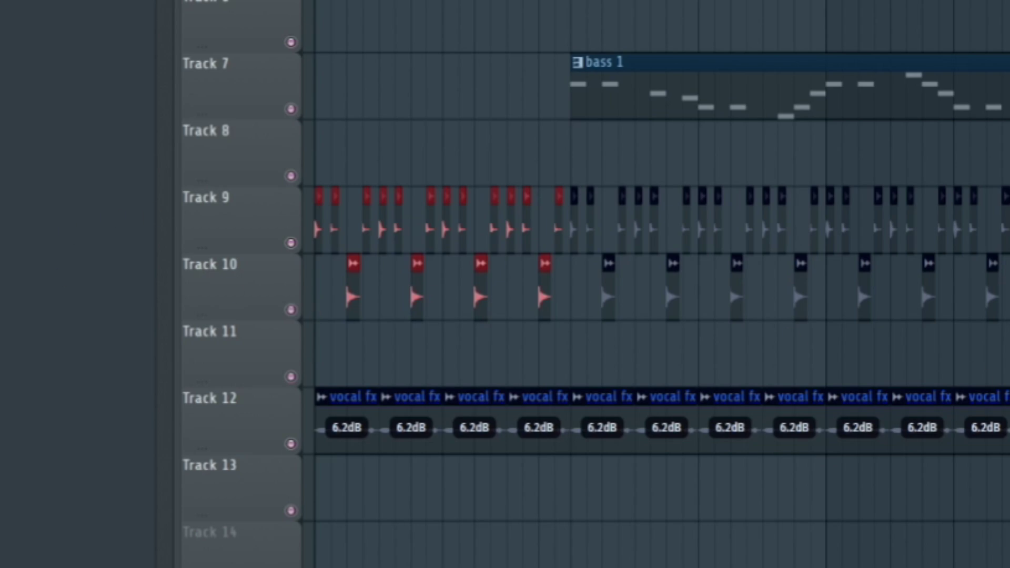
pyautogui.hotkey('ctrl', 'd')
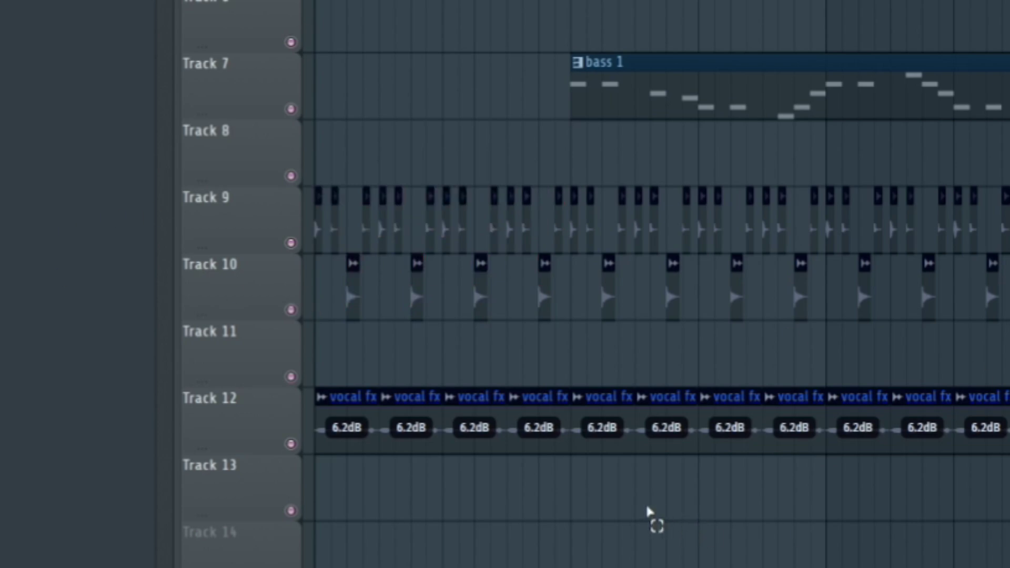
pyautogui.moveTo(350, 384); pyautogui.dragTo(568, 455)
pyautogui.click(657, 515)
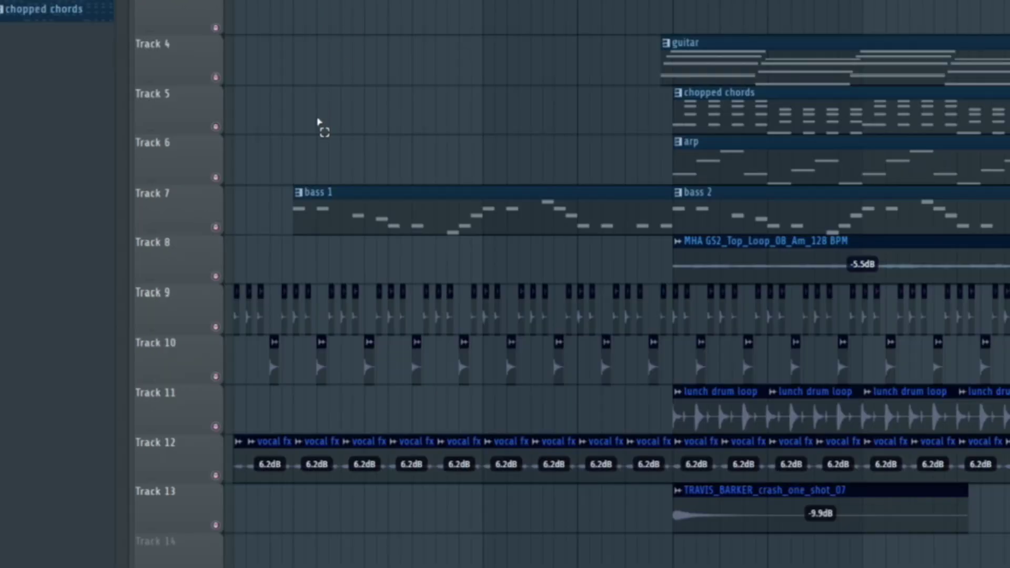
pyautogui.moveTo(298, 135); pyautogui.dragTo(331, 220)
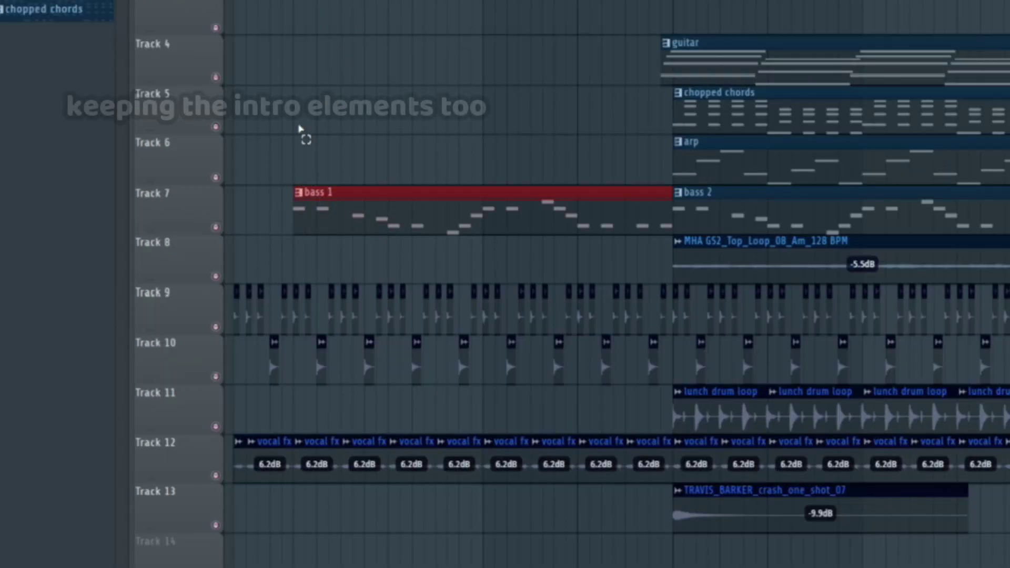
pyautogui.click(345, 143)
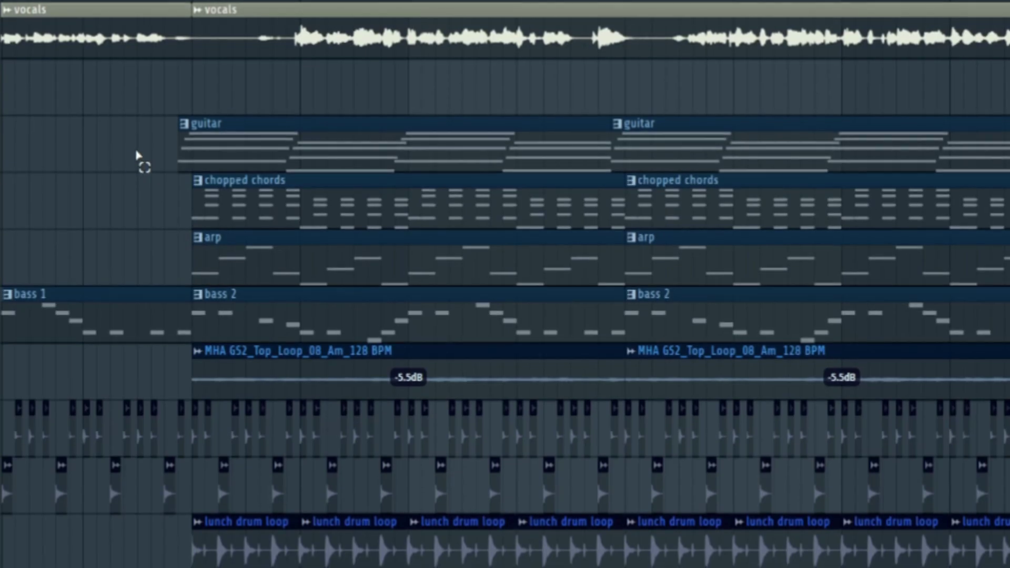
# - Select the clips entering around bar 7 one after another, from guitar, chopped chords and arp down to the drums and crash
pyautogui.moveTo(259, 196); pyautogui.dragTo(357, 198)
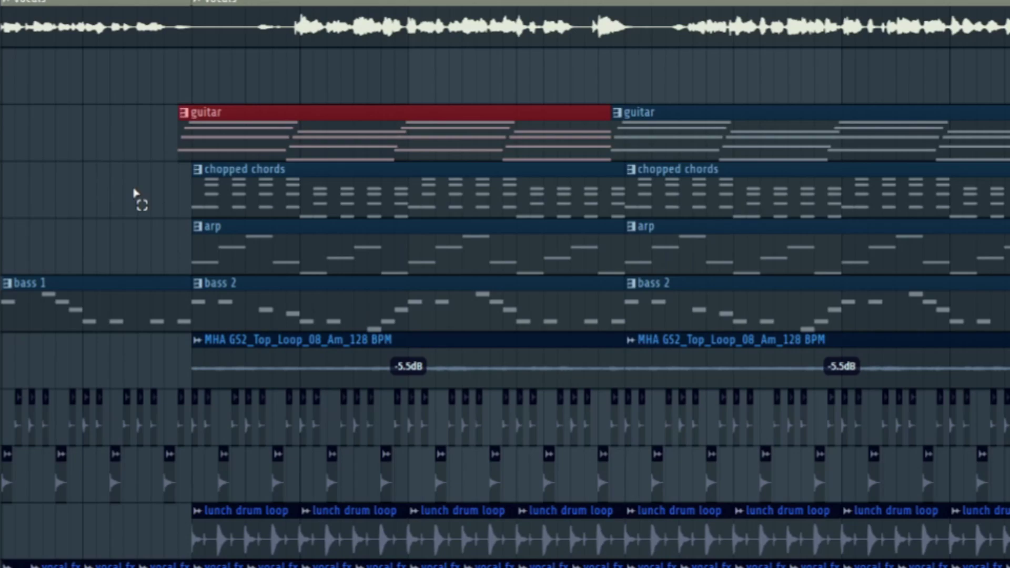
pyautogui.moveTo(258, 229); pyautogui.dragTo(414, 239)
pyautogui.moveTo(376, 201); pyautogui.dragTo(383, 214)
pyautogui.moveTo(139, 230); pyautogui.dragTo(323, 244)
pyautogui.moveTo(140, 294); pyautogui.dragTo(310, 331)
pyautogui.moveTo(140, 286); pyautogui.dragTo(778, 521)
pyautogui.moveTo(204, 451); pyautogui.dragTo(284, 460)
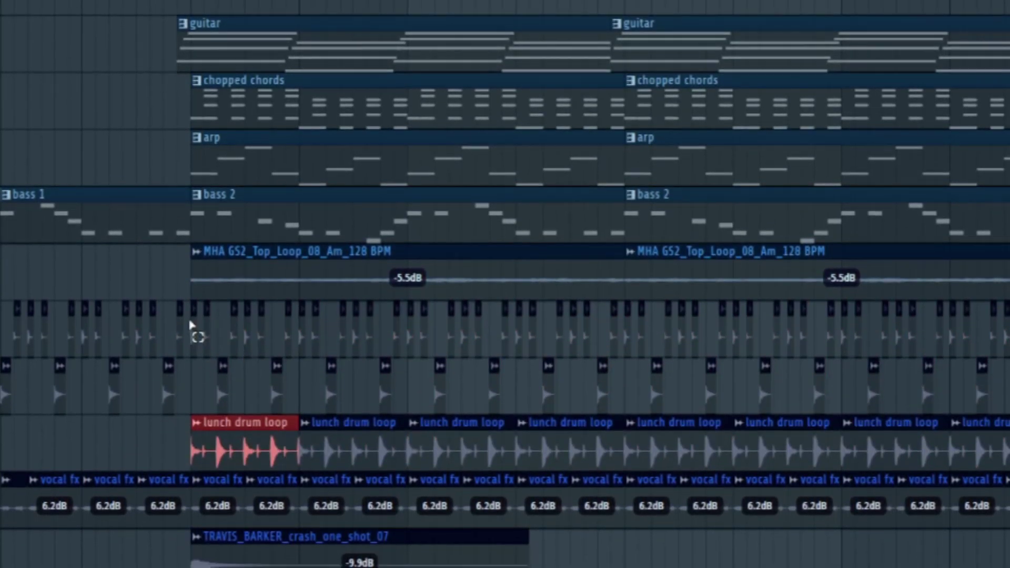
pyautogui.moveTo(159, 321); pyautogui.dragTo(421, 364)
pyautogui.click(181, 397)
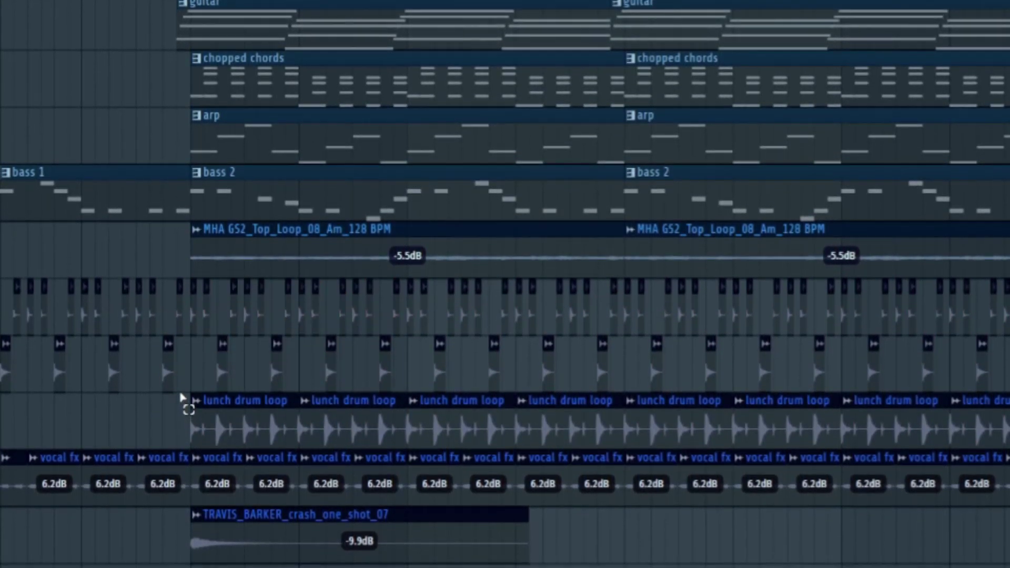
pyautogui.scroll(-2, 150, 394)
pyautogui.moveTo(121, 412); pyautogui.dragTo(210, 363)
pyautogui.click(169, 436)
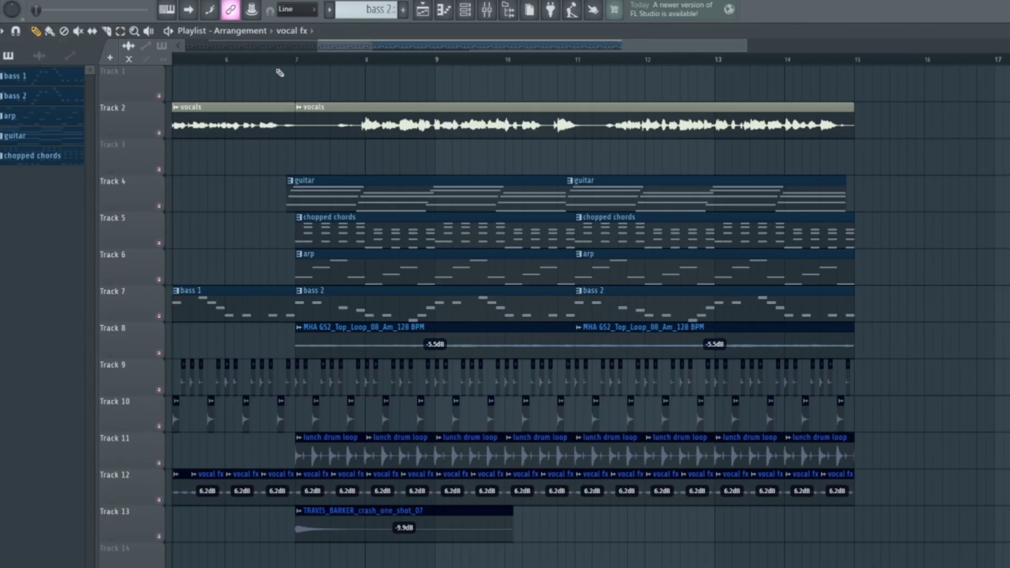
# - Examine the guitar clip's early start before bar 7, playing it soloed with chopped chords and arp, then unsolo the tracks
pyautogui.scroll(12, 294, 64)
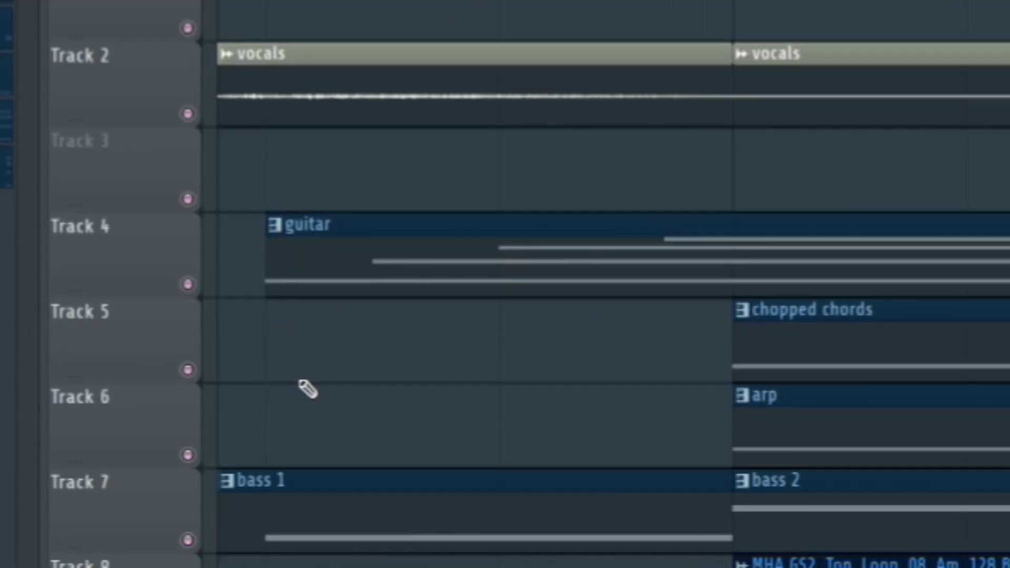
pyautogui.scroll(-5, 318, 244)
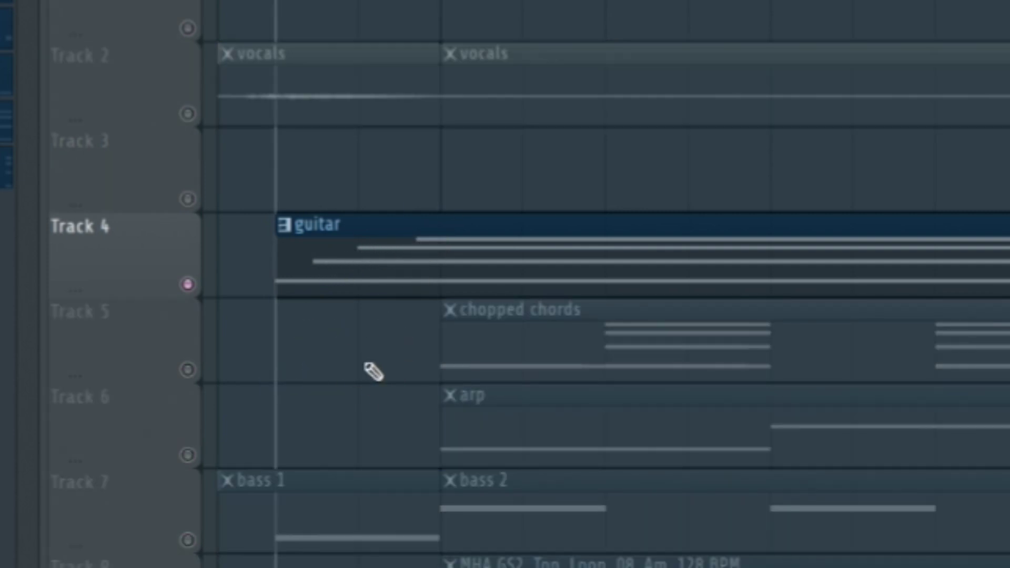
pyautogui.press('space')
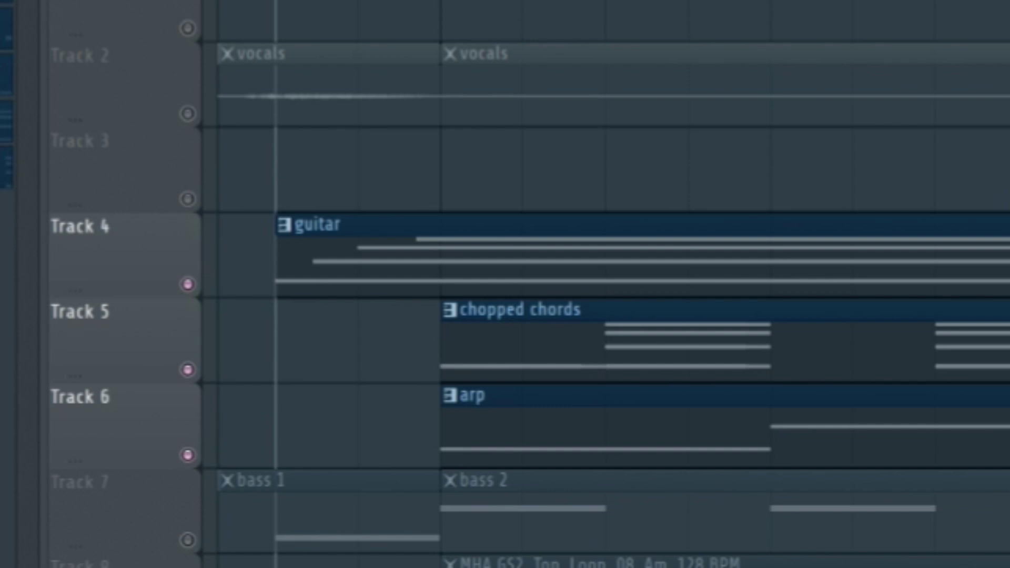
pyautogui.scroll(-4, 444, 106)
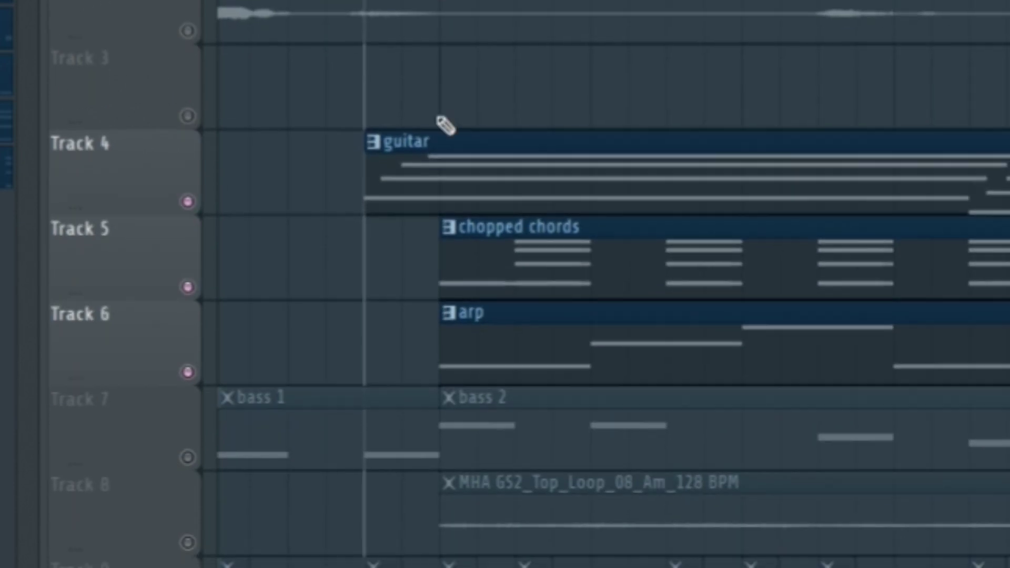
pyautogui.scroll(-2, 555, 2)
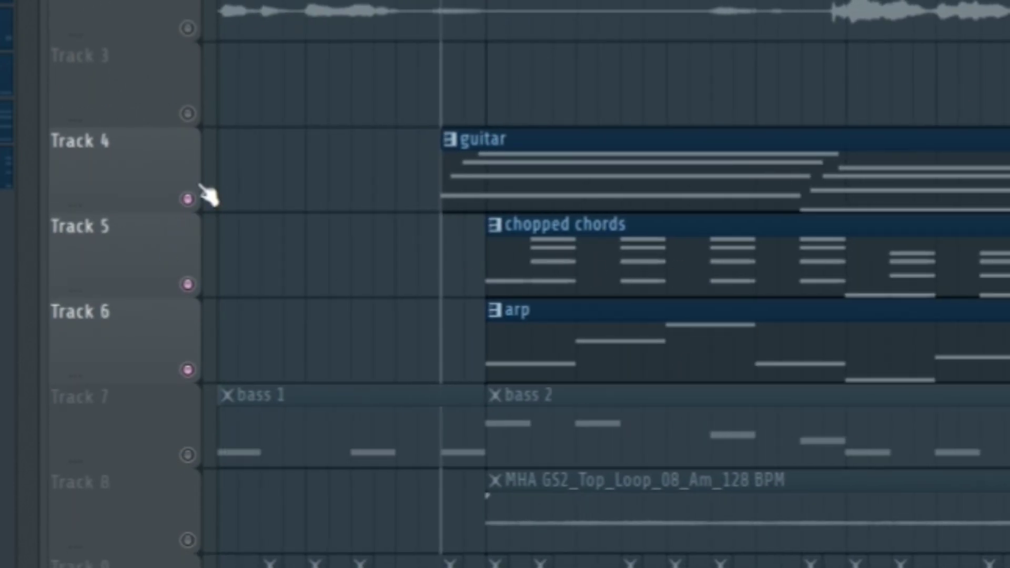
pyautogui.rightClick(186, 201)
pyautogui.rightClick(181, 206)
pyautogui.scroll(1, 342, 376)
pyautogui.scroll(-2, 419, 3)
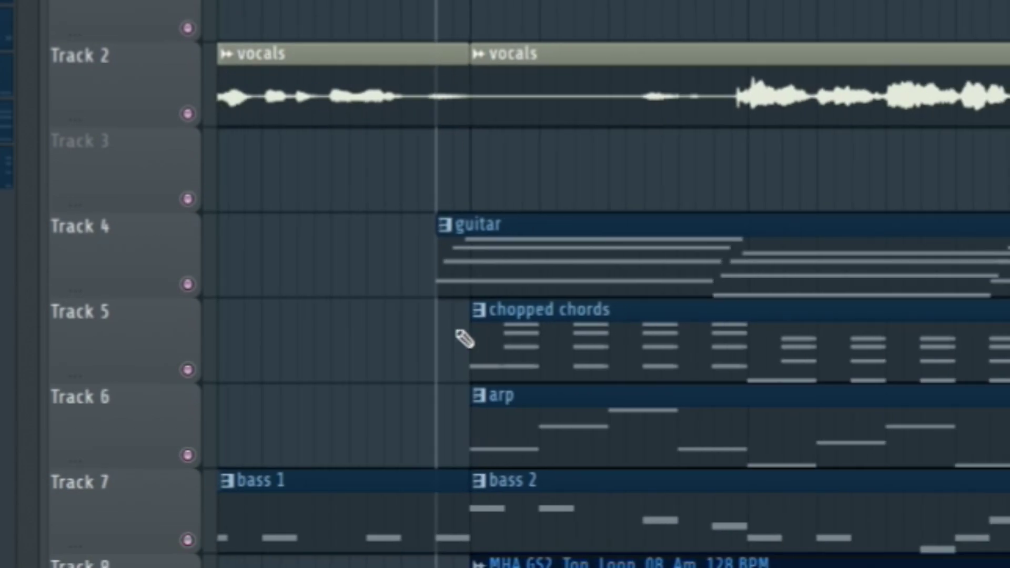
# - Select all clips of the arrangement on Tracks 2 to 13, then deselect them
pyautogui.scroll(-1, 464, 339)
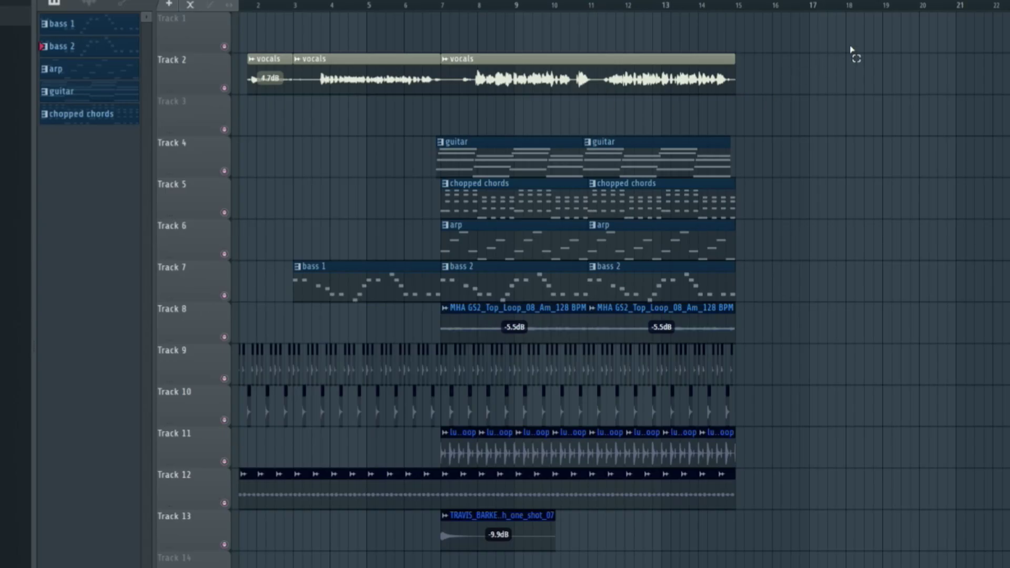
pyautogui.moveTo(852, 50); pyautogui.dragTo(178, 563)
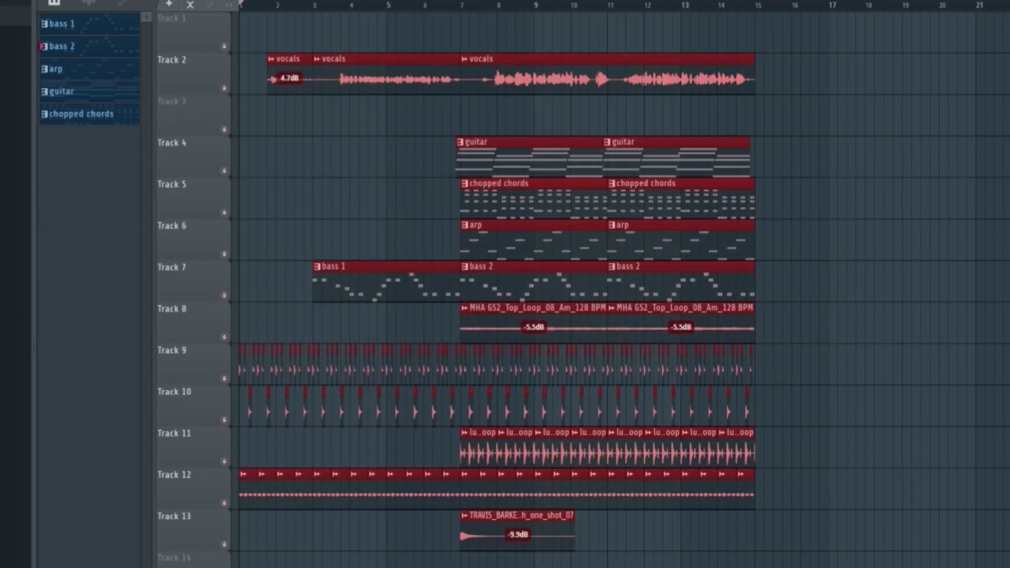
pyautogui.hotkey('ctrl', 'd')
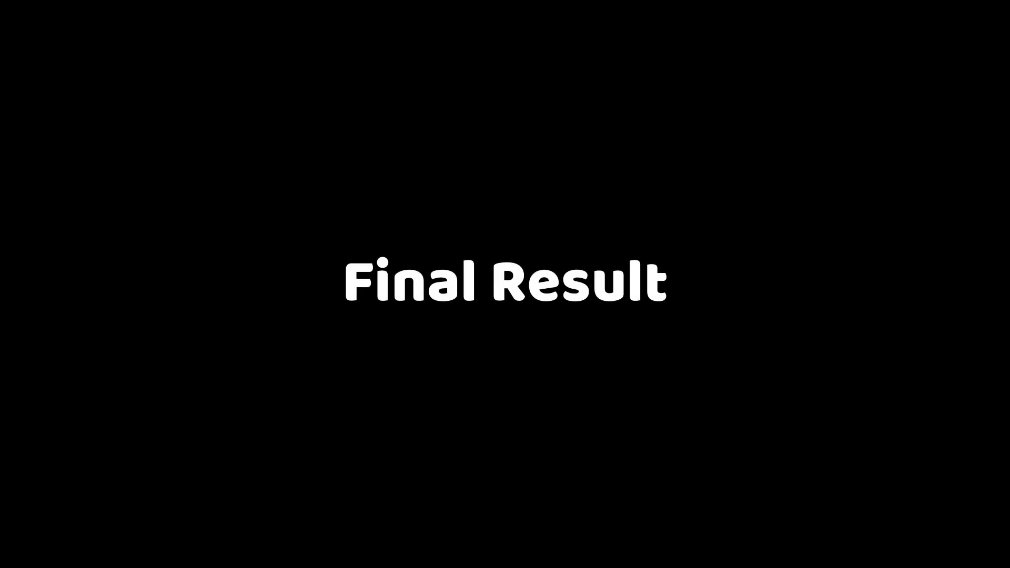